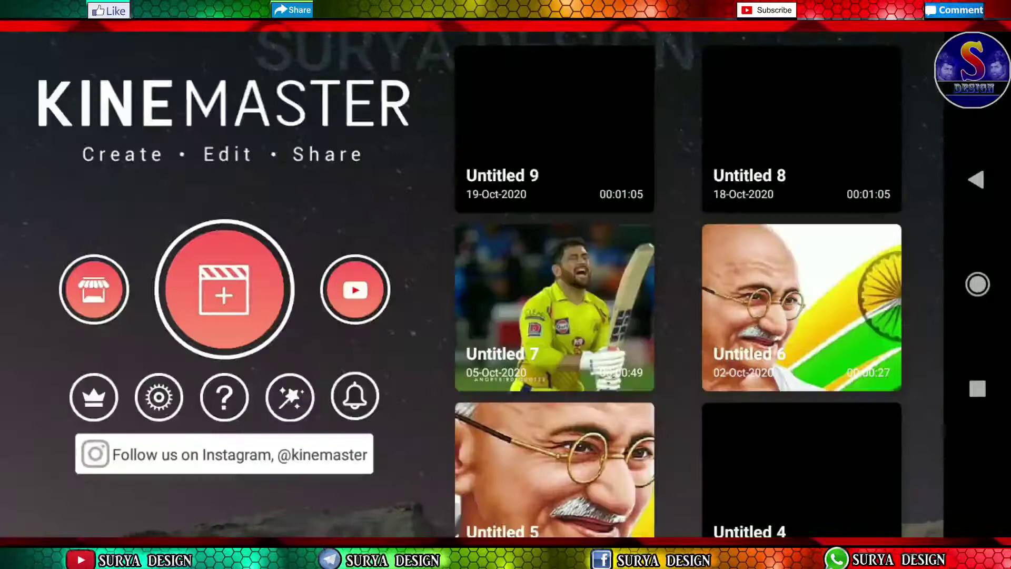
Pick a clip from the Gaming intro folder, dismiss the 720p copy prompt, and return to the empty editor.
scroll(511, 221, "down", 2)
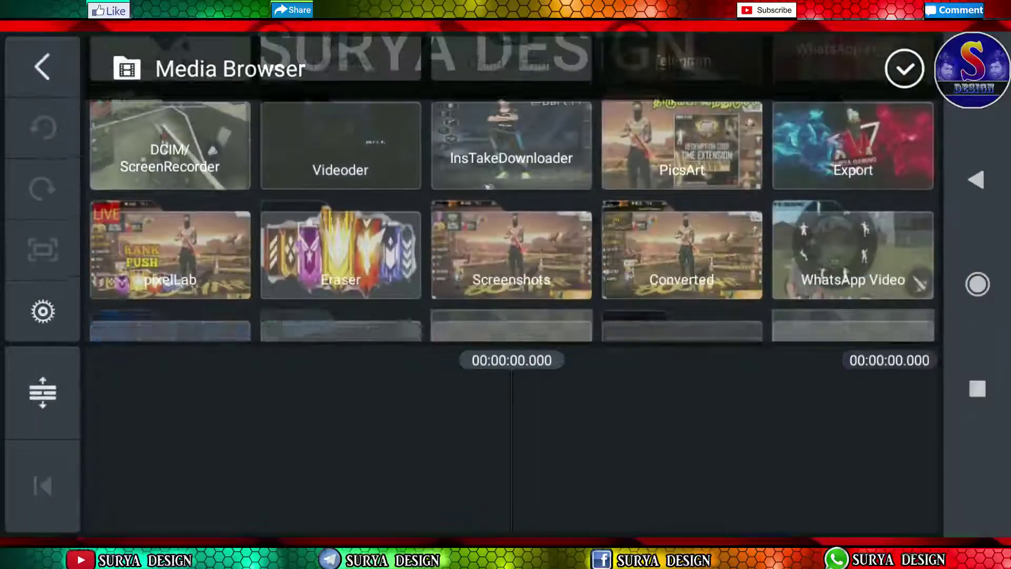
scroll(511, 222, "down", 3)
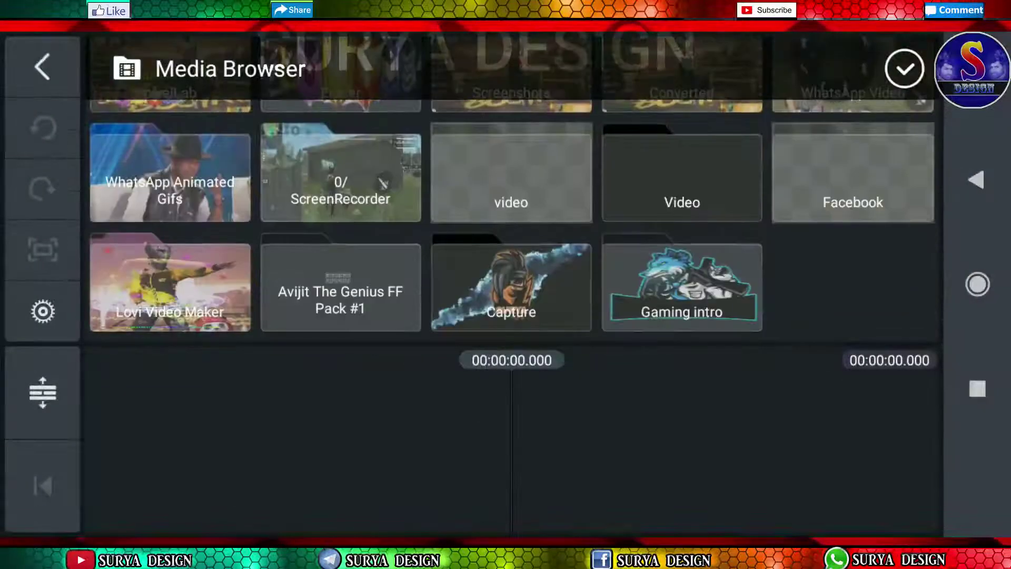
left_click(681, 287)
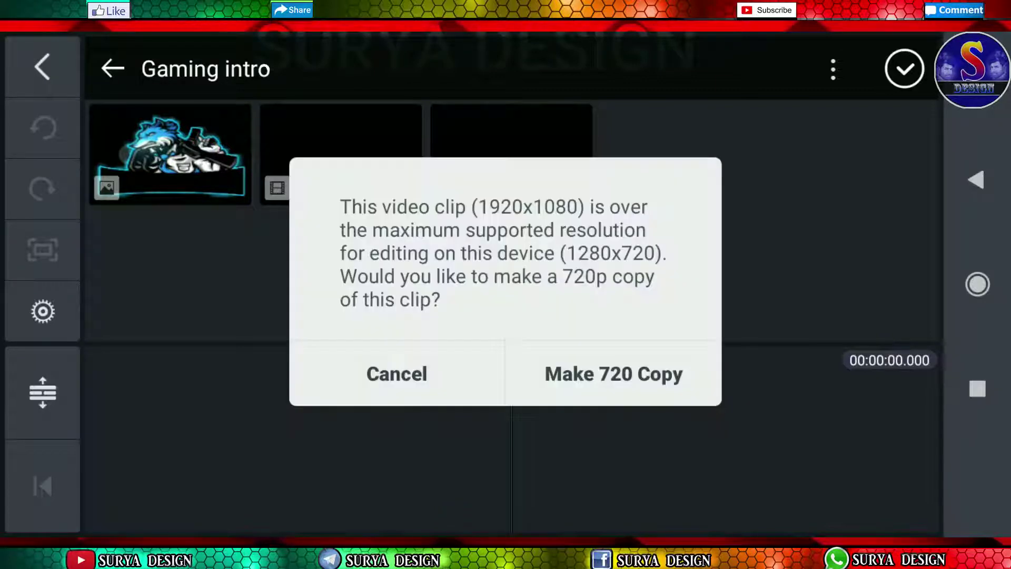
left_click(614, 374)
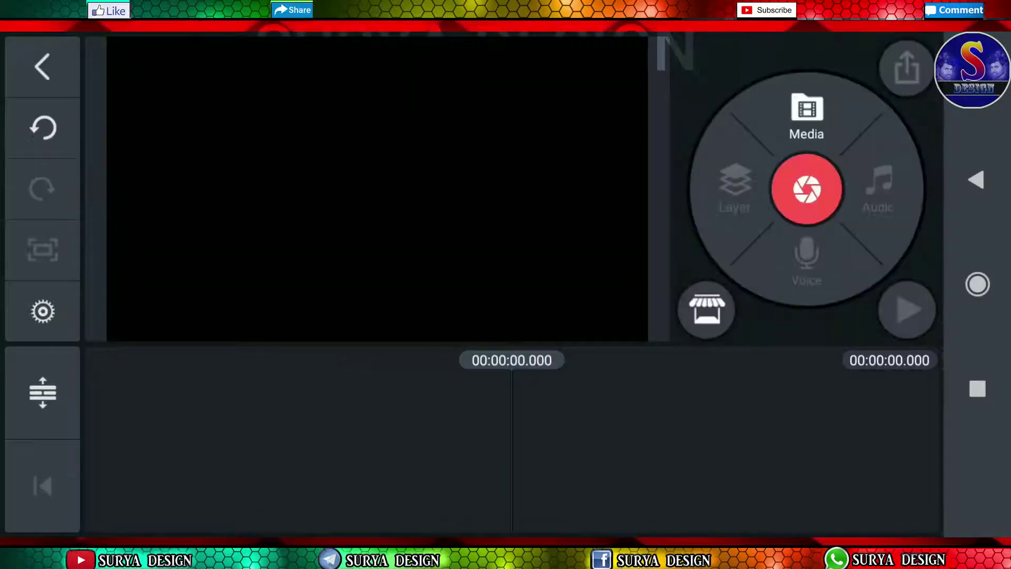
Add a black solid-colour background clip stretched to about 7.15 seconds, then rewind to the start.
left_click(806, 116)
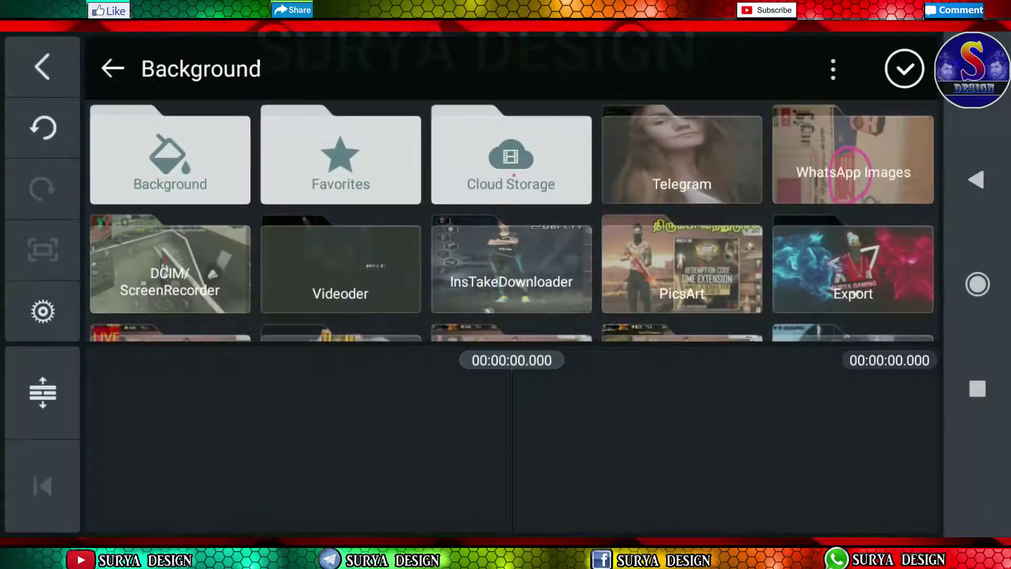
left_click(170, 158)
left_click(429, 406)
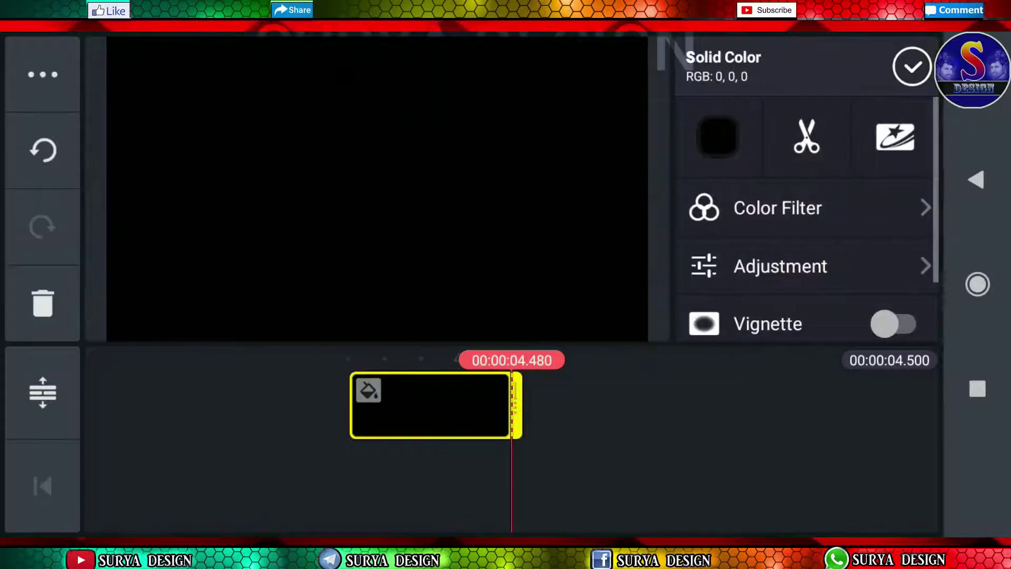
left_click_drag(516, 406, 610, 406)
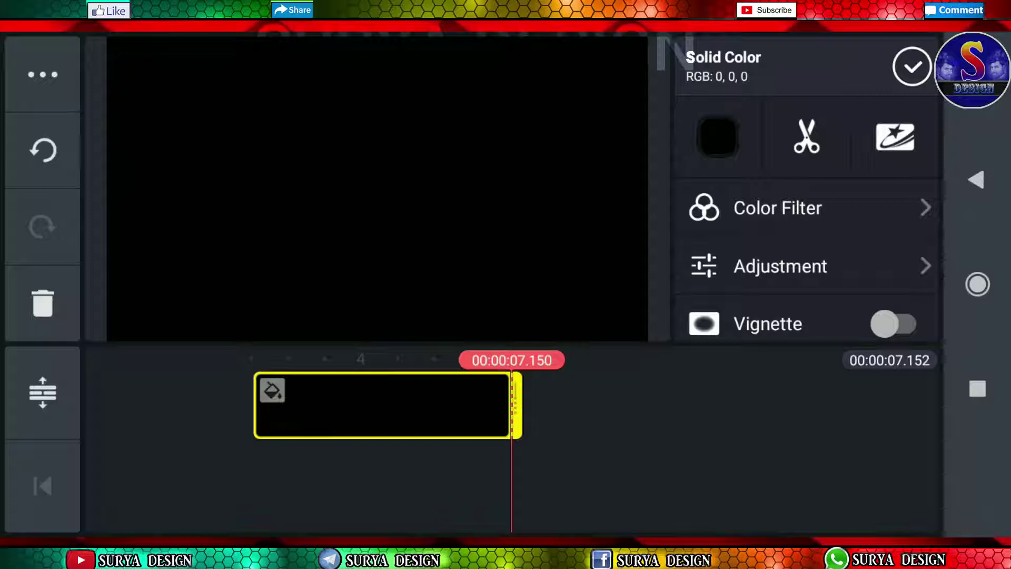
left_click(912, 66)
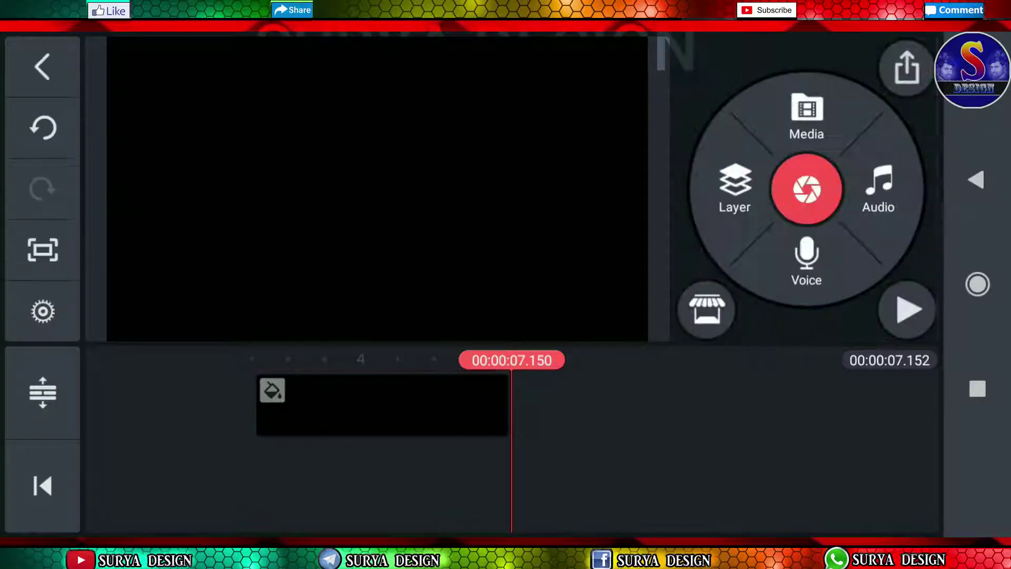
left_click(42, 485)
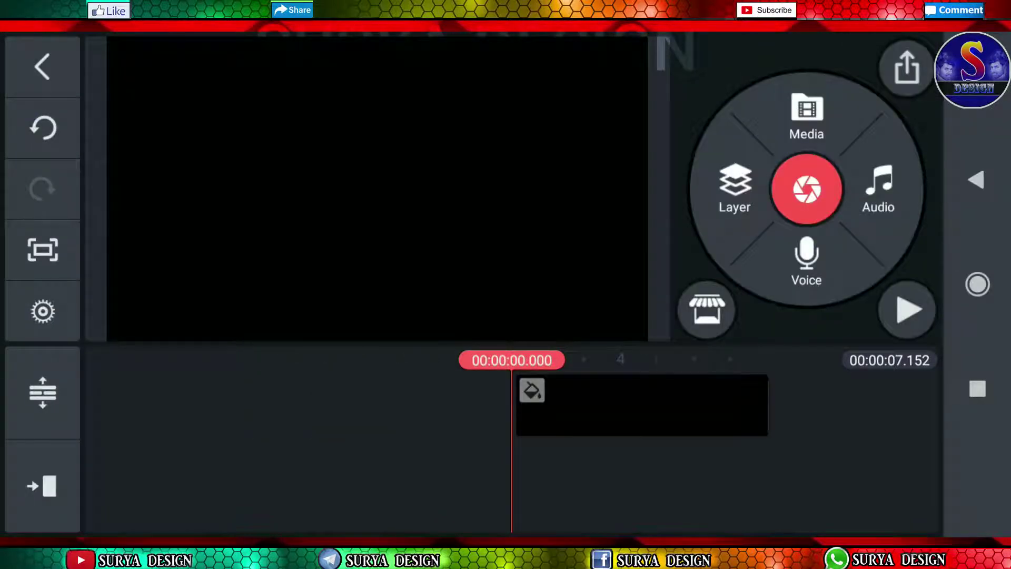
Layer a 720p copy of the red logo reveal video from Gaming intro over the black background.
left_click(735, 189)
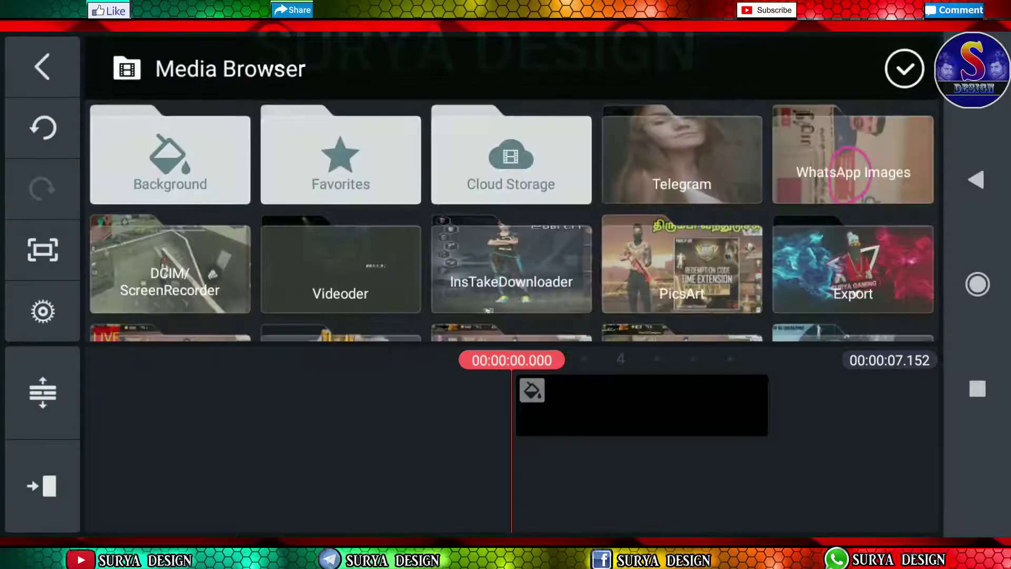
scroll(512, 221, "down", 3)
scroll(512, 221, "down", 4)
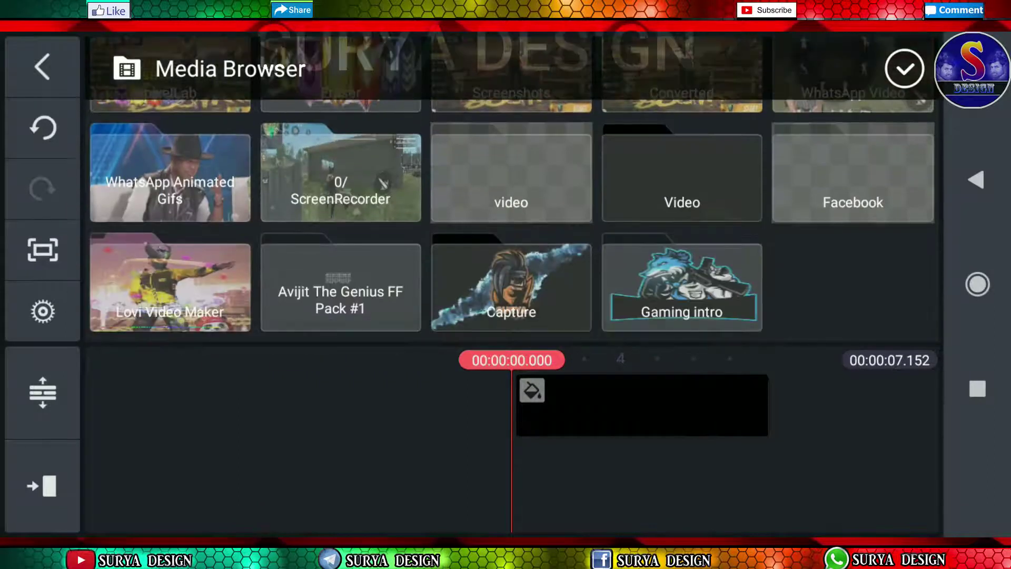
left_click(682, 287)
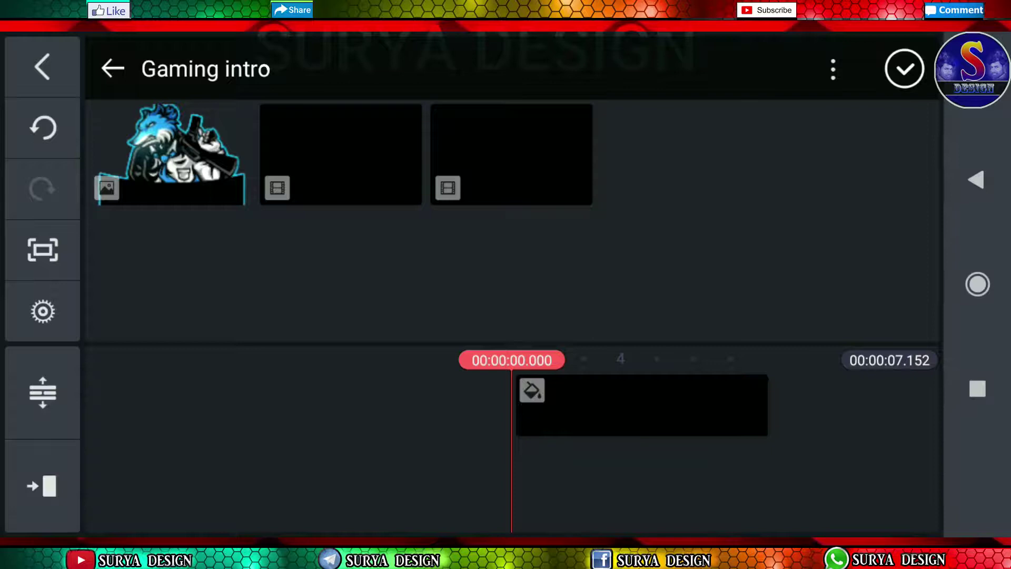
left_click(341, 154)
left_click(614, 372)
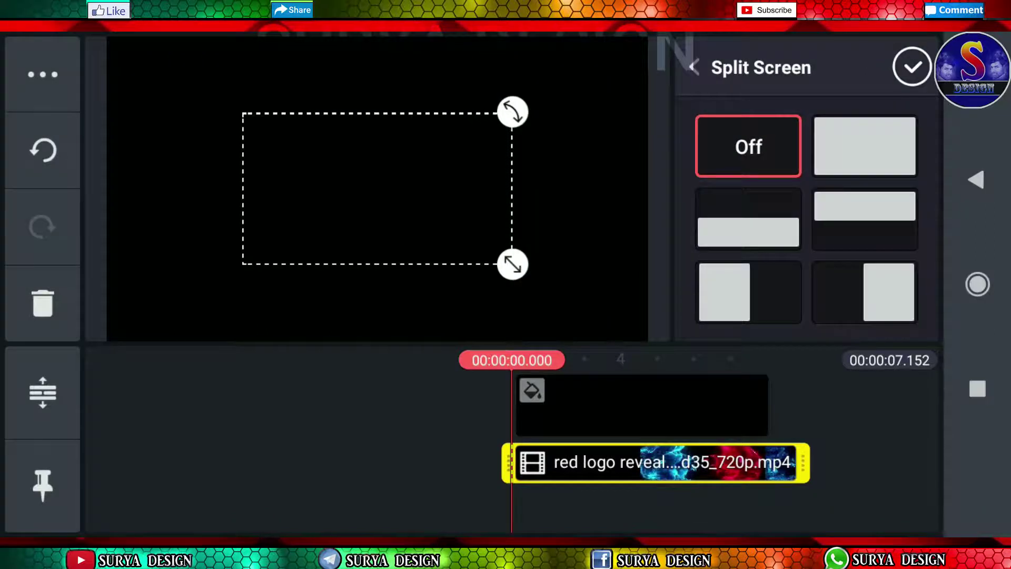
left_click(912, 67)
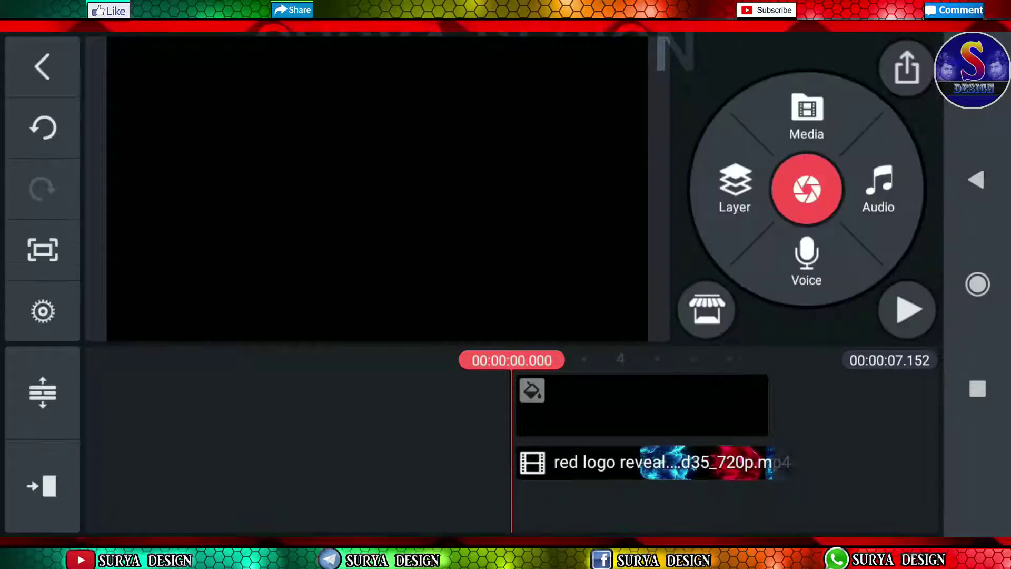
Extend the black background clip to match the logo video's length.
left_click(643, 406)
left_click_drag(776, 406, 801, 406)
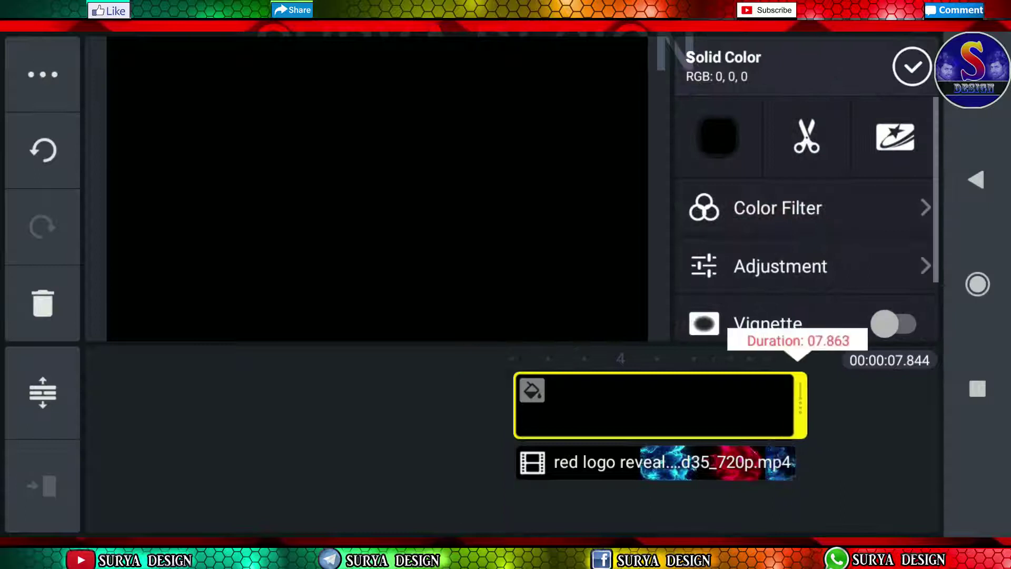
left_click(912, 67)
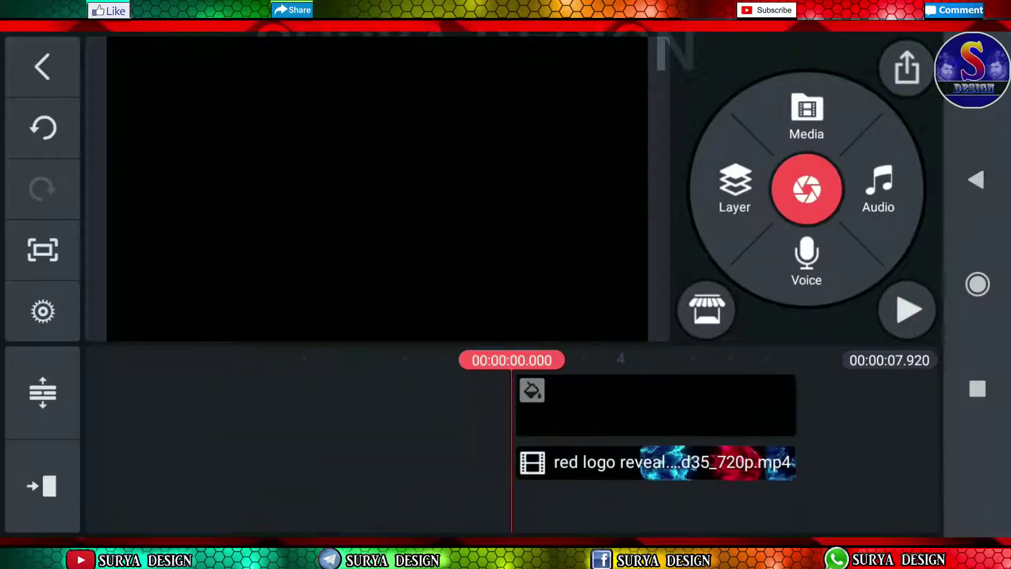
Add a 720p copy of the red background video from Gaming intro as a full-frame layer.
left_click(736, 180)
left_click(610, 74)
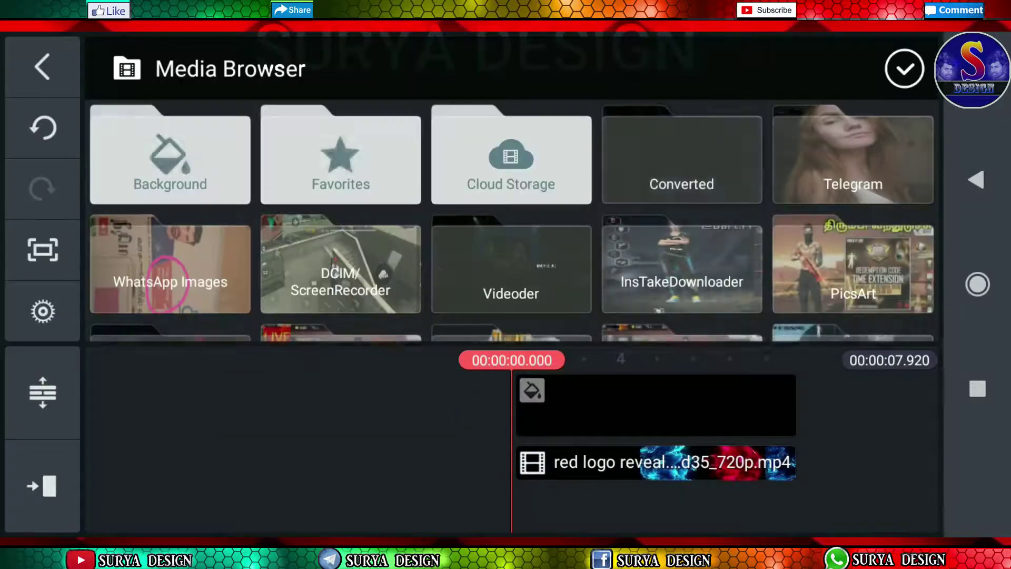
scroll(511, 211, "down", 5)
left_click(682, 287)
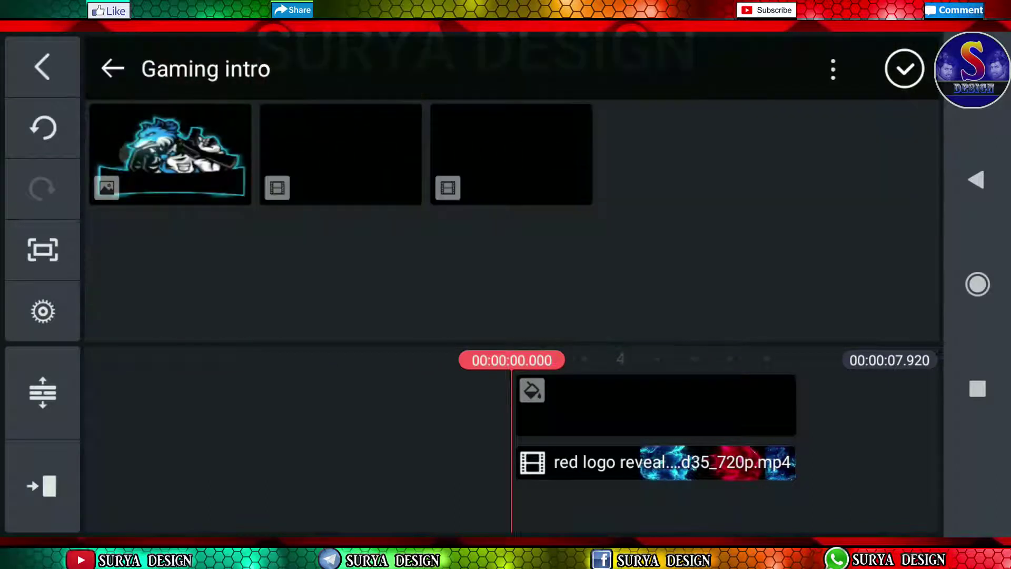
left_click(511, 154)
left_click(612, 372)
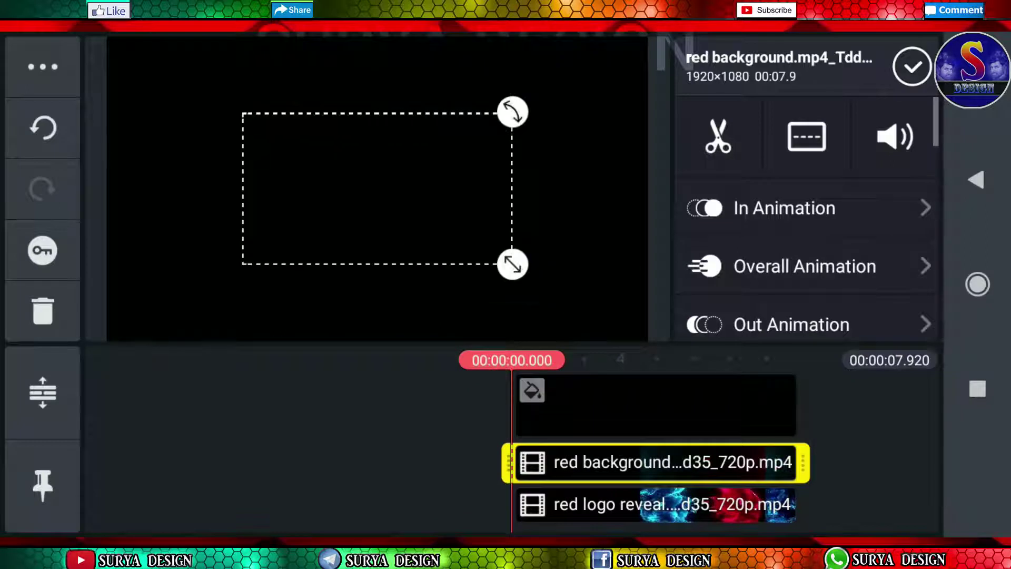
left_click(807, 137)
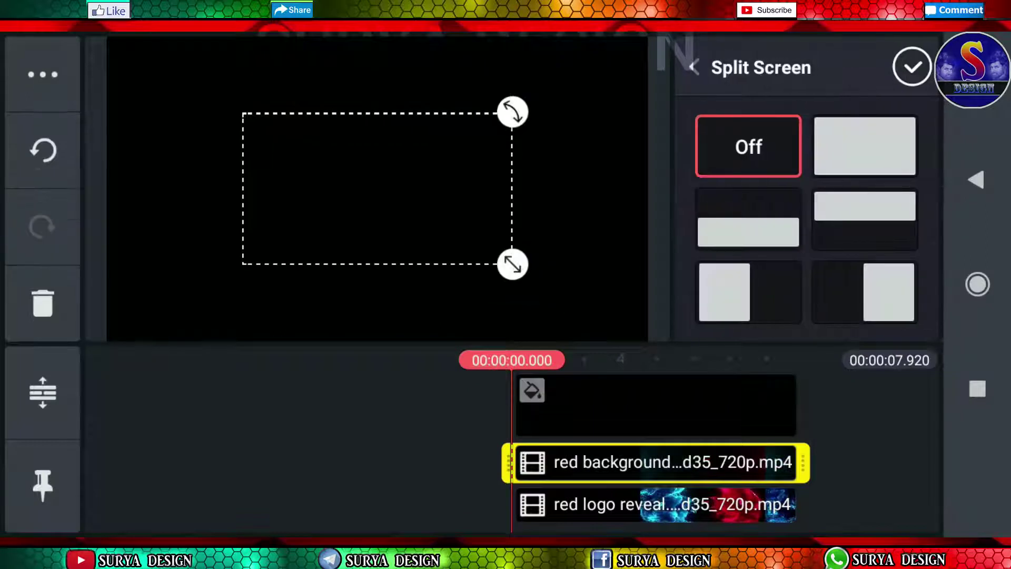
left_click(865, 146)
left_click(912, 67)
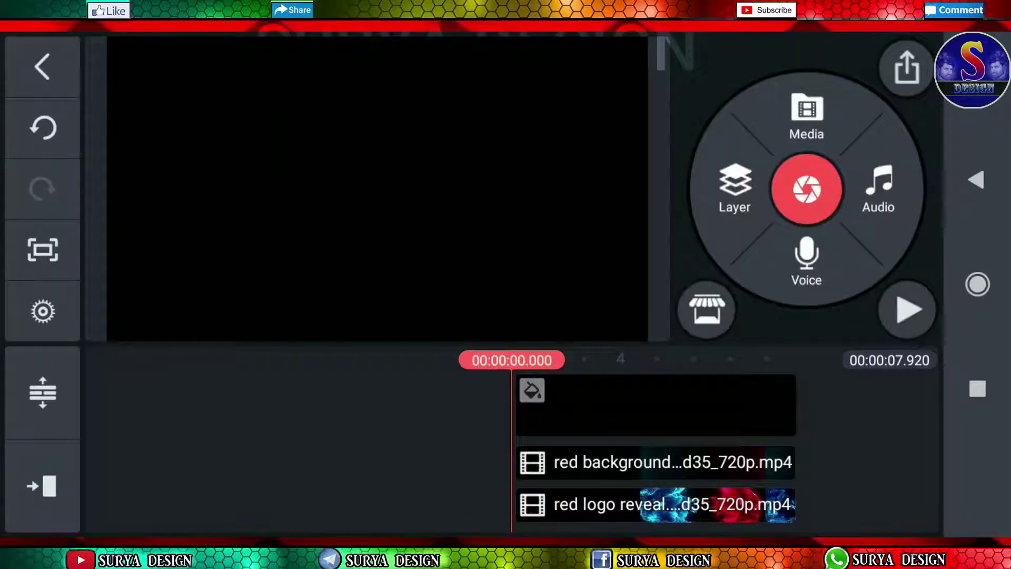
Scrub through the timeline, select the logo reveal clip, and undo then redo the last change.
left_click_drag(632, 463, 344, 463)
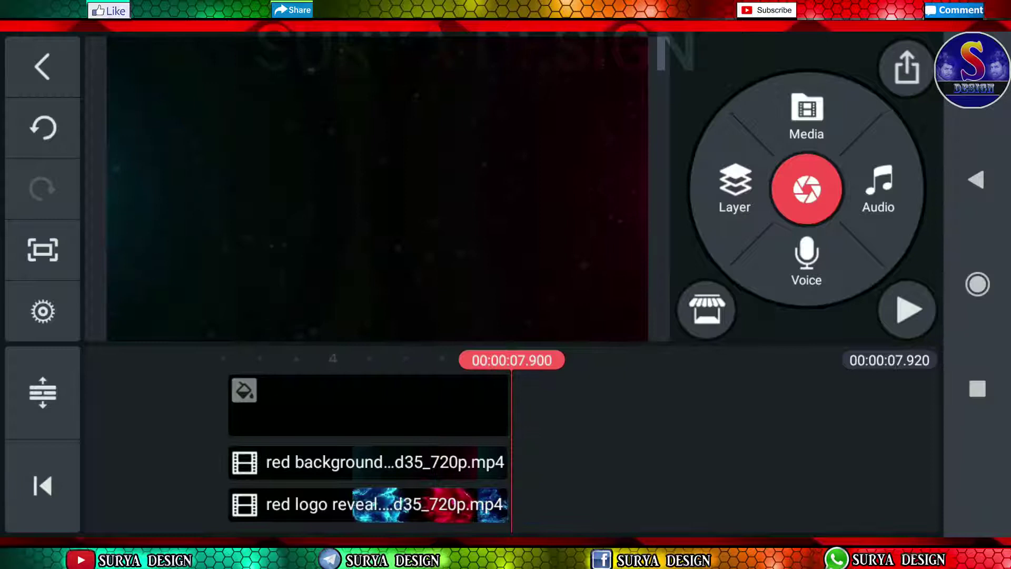
left_click(369, 504)
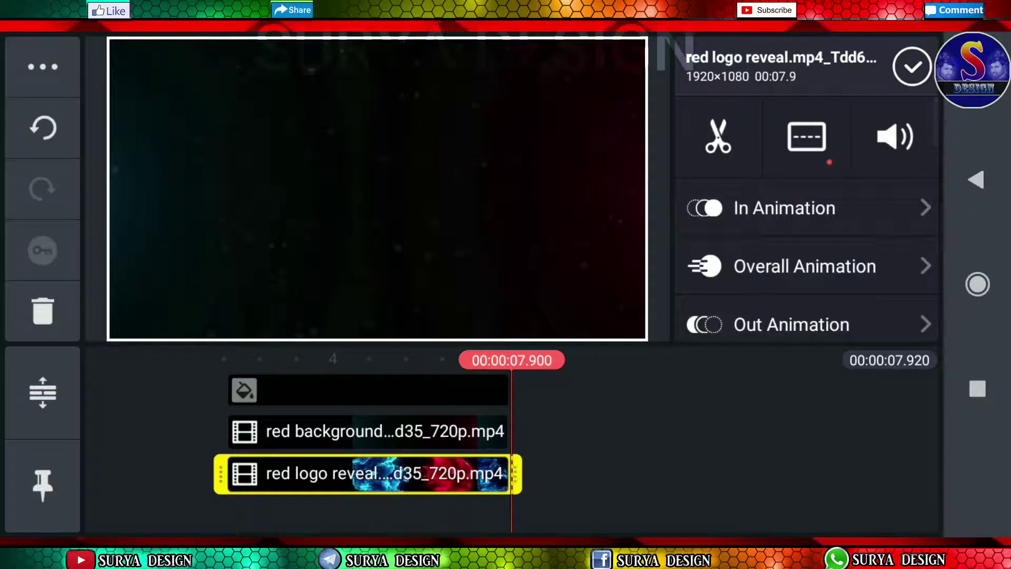
left_click(43, 127)
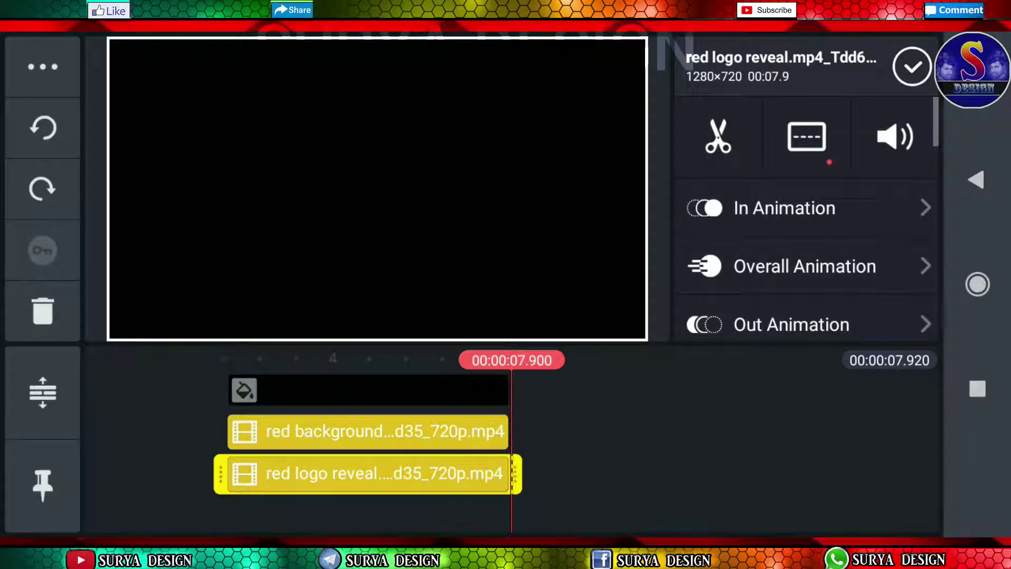
left_click(43, 188)
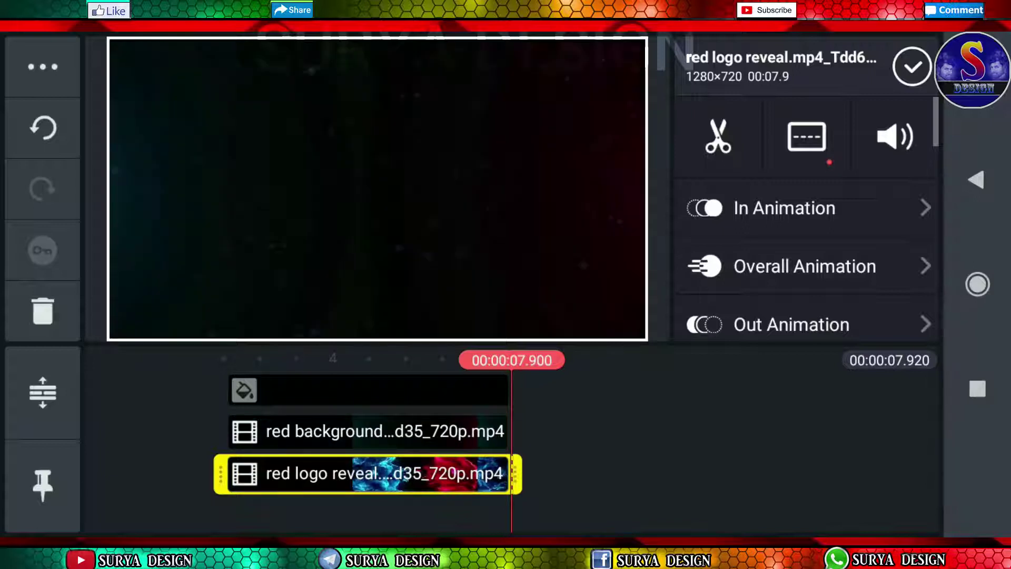
Rewind to the start and play the smoke logo reveal preview.
left_click(43, 66)
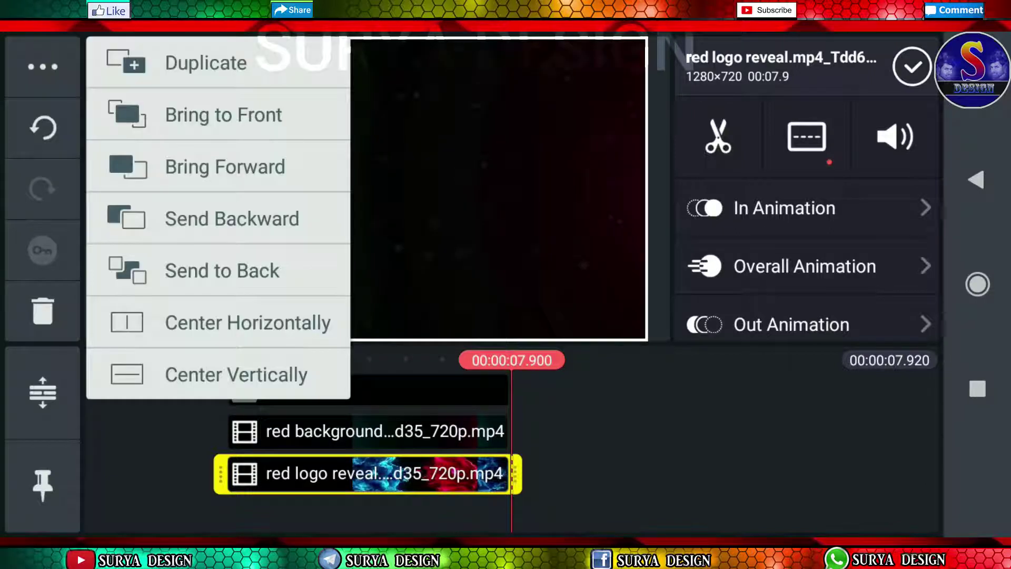
key("Escape")
scroll(648, 432, "left", 10)
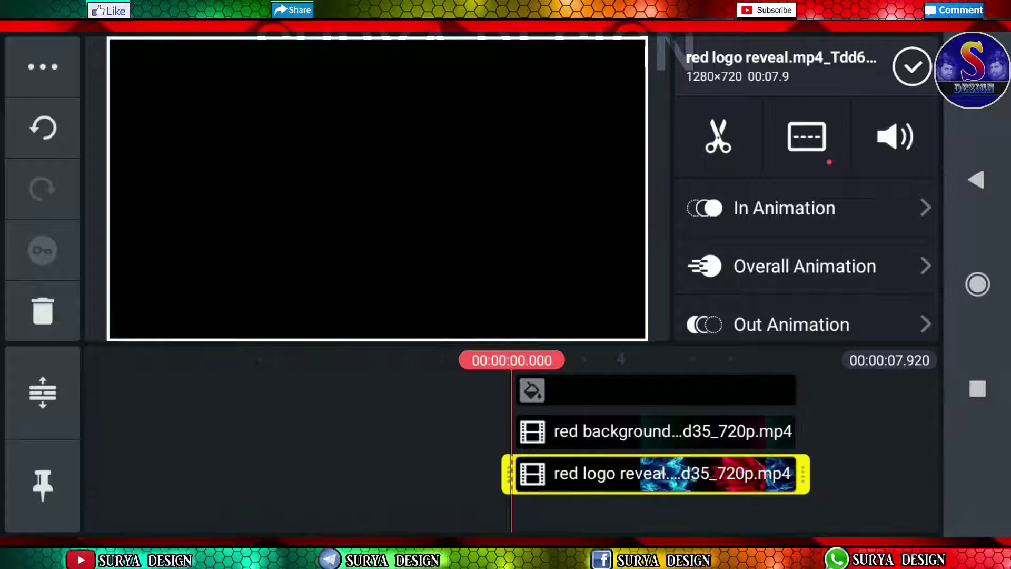
key("Escape")
key("space")
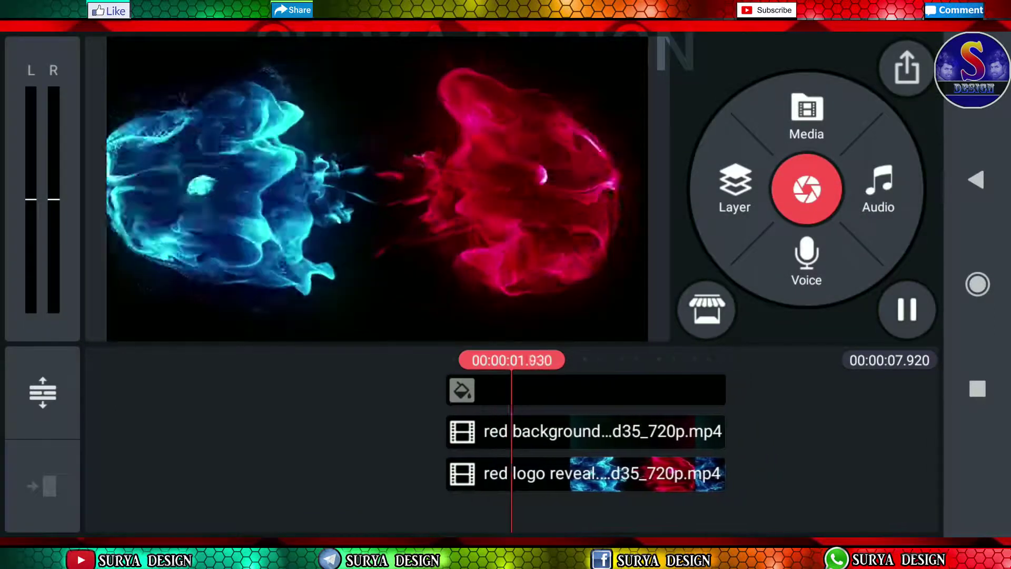
Set the red logo reveal layer's blending to Screen and scrub ahead to check the composite.
scroll(633, 432, "left", 5)
scroll(632, 432, "left", 3)
scroll(632, 431, "right", 1)
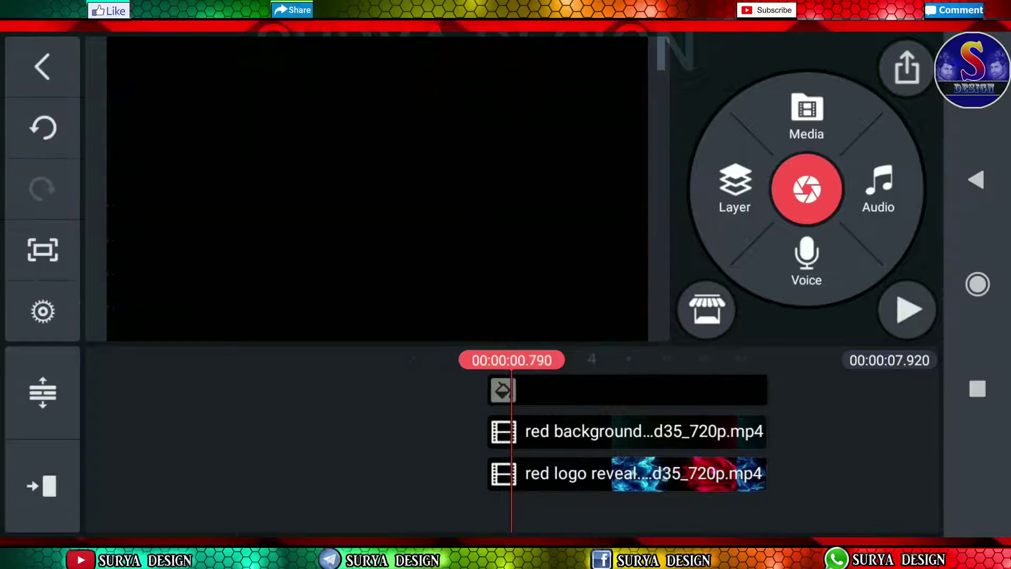
left_click(632, 473)
scroll(806, 211, "down", 3)
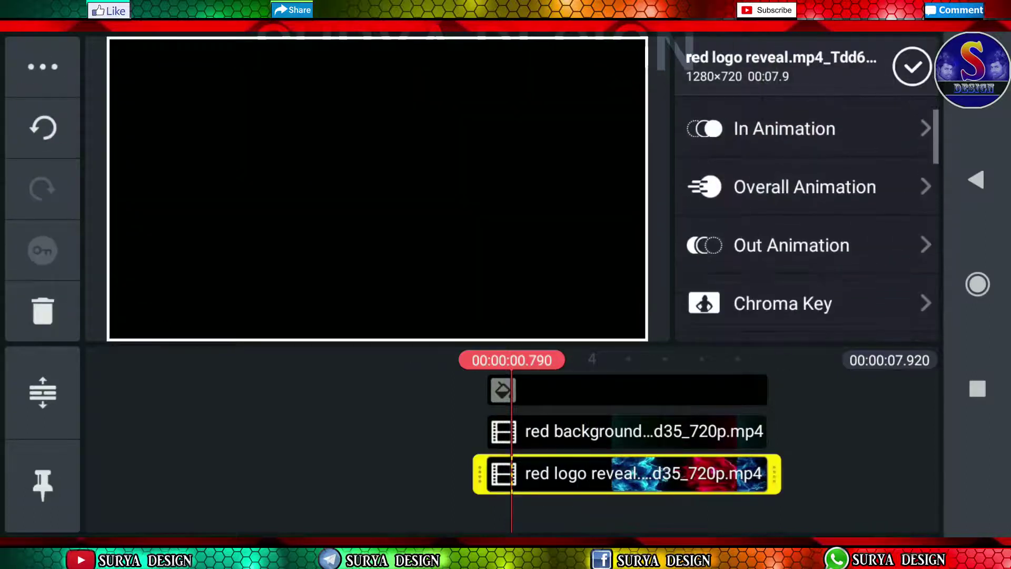
scroll(806, 210, "down", 1)
scroll(806, 211, "down", 3)
scroll(806, 210, "down", 2)
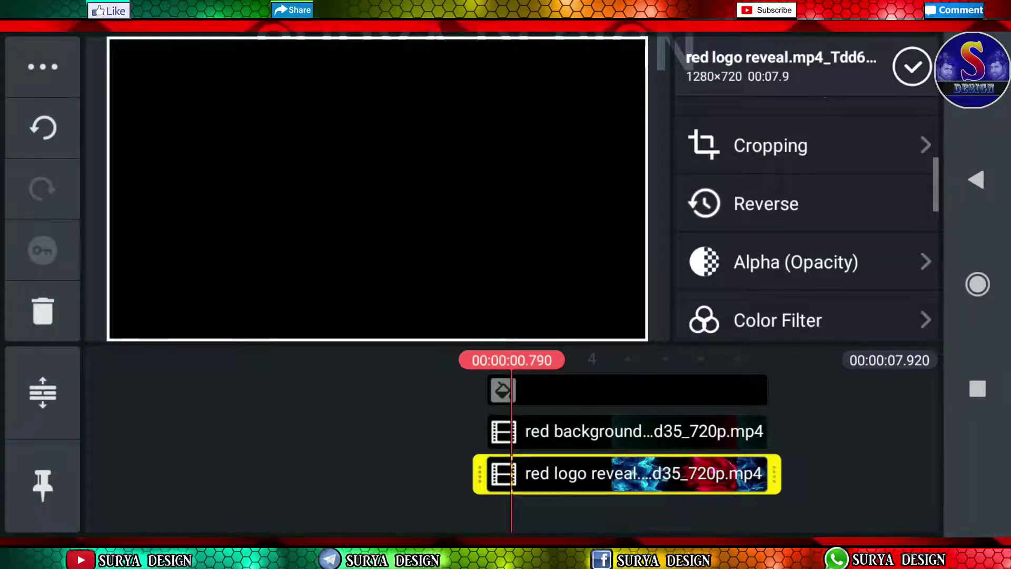
scroll(806, 211, "down", 2)
scroll(806, 216, "down", 2)
scroll(806, 216, "down", 3)
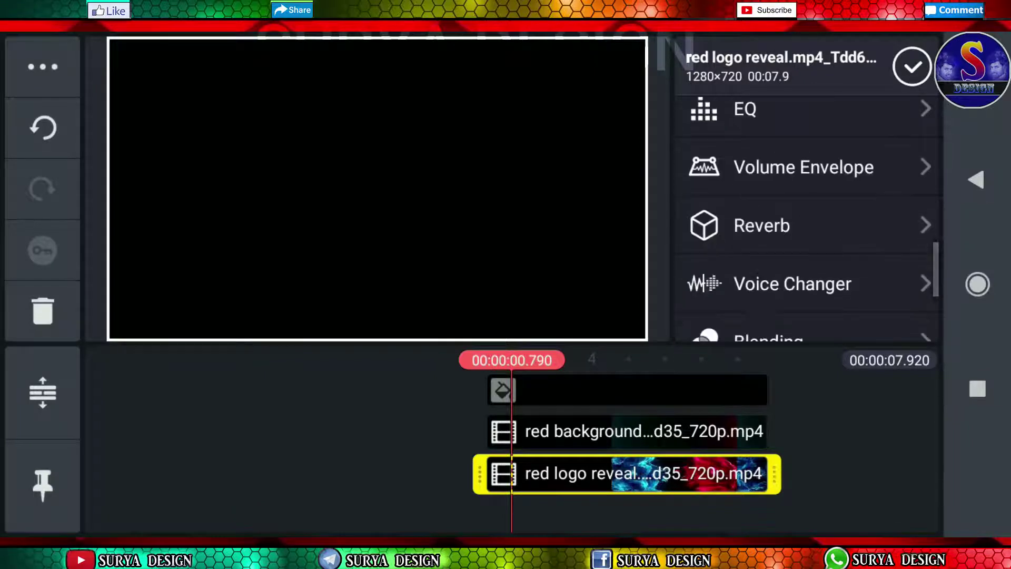
scroll(806, 216, "down", 2)
left_click(769, 231)
scroll(806, 253, "down", 3)
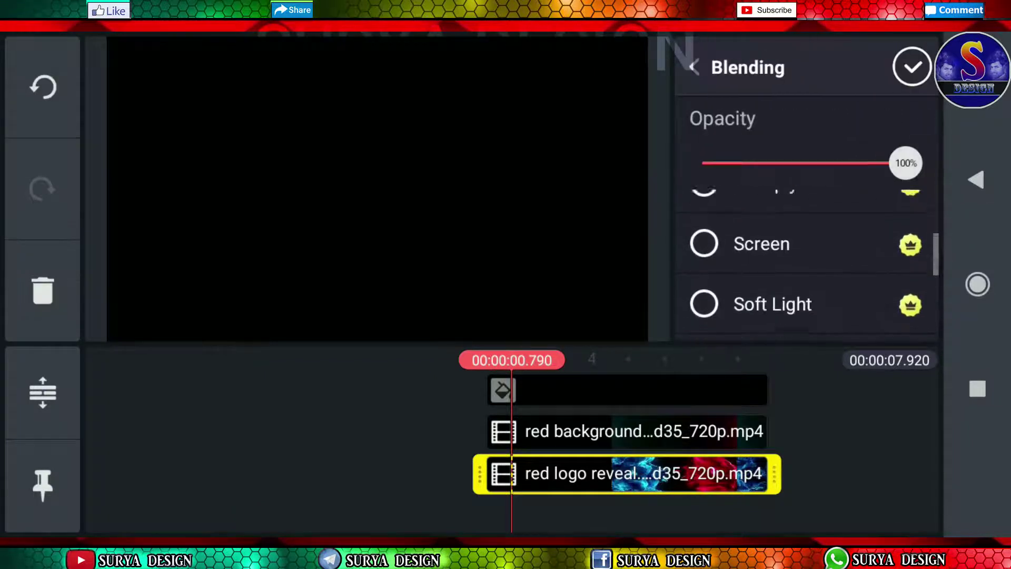
left_click(762, 241)
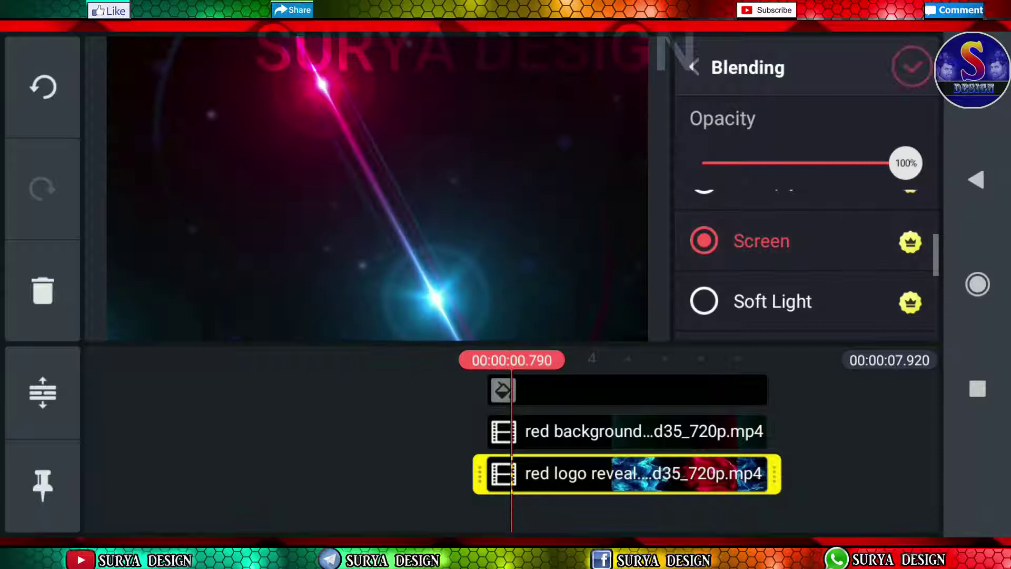
left_click(912, 67)
mouse_move(632, 474)
left_mouse_down()
mouse_move(503, 474)
mouse_move(620, 475)
left_mouse_up()
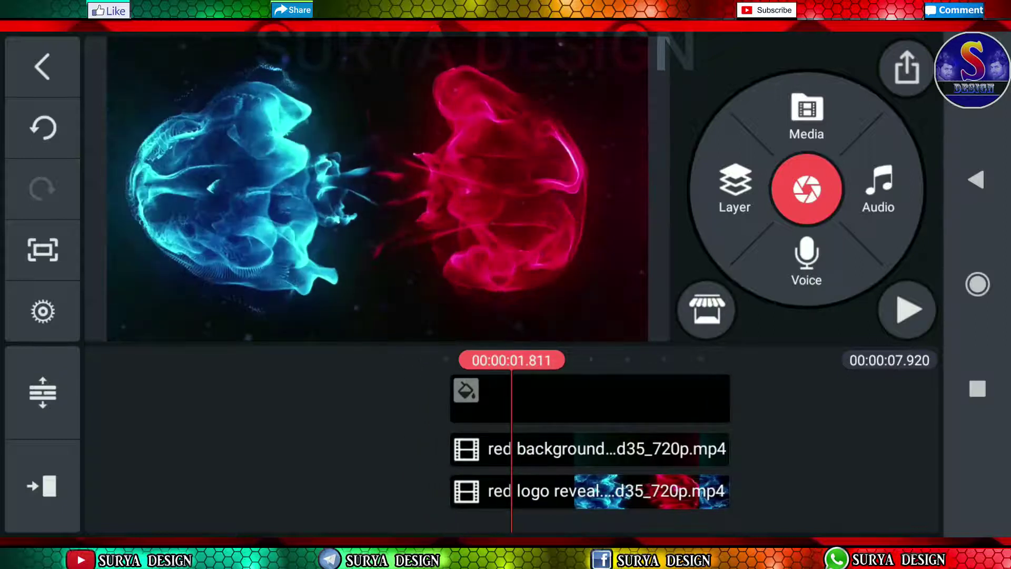
Add the mascot logo PNG from the Gaming intro folder as an image layer.
left_click(735, 190)
left_click(646, 86)
scroll(511, 211, "down", 2)
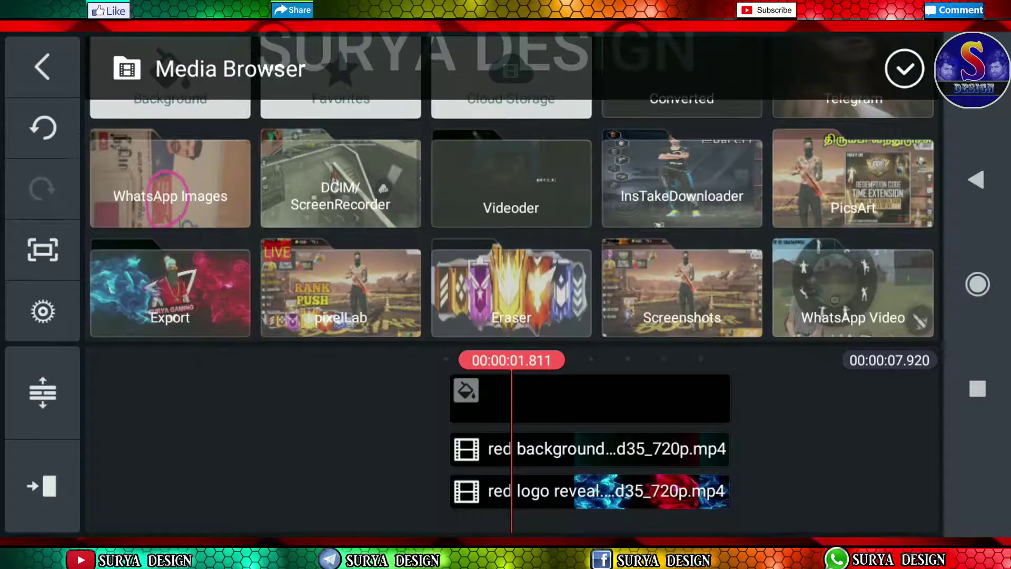
scroll(511, 237, "down", 3)
left_click(682, 287)
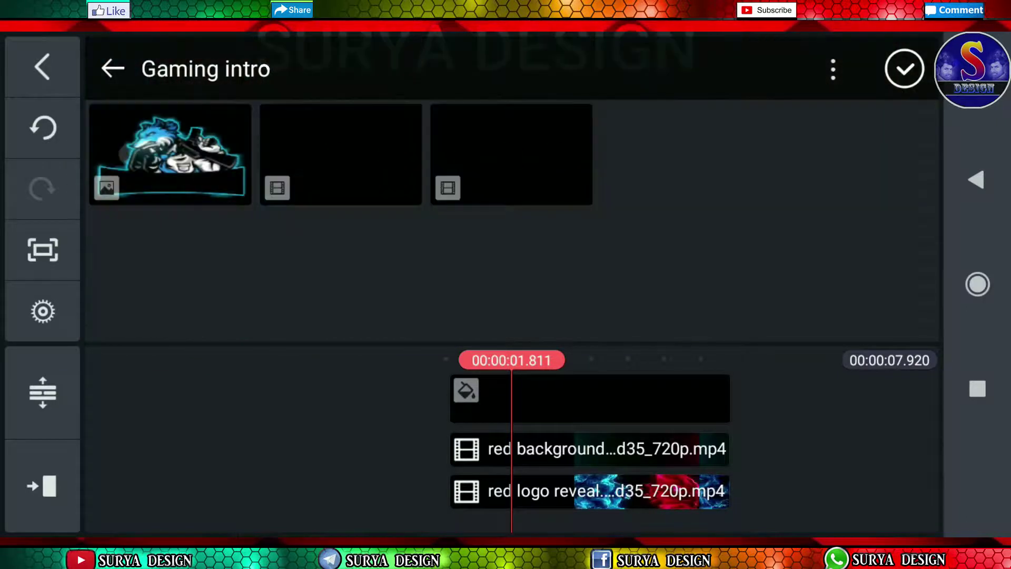
left_click(170, 154)
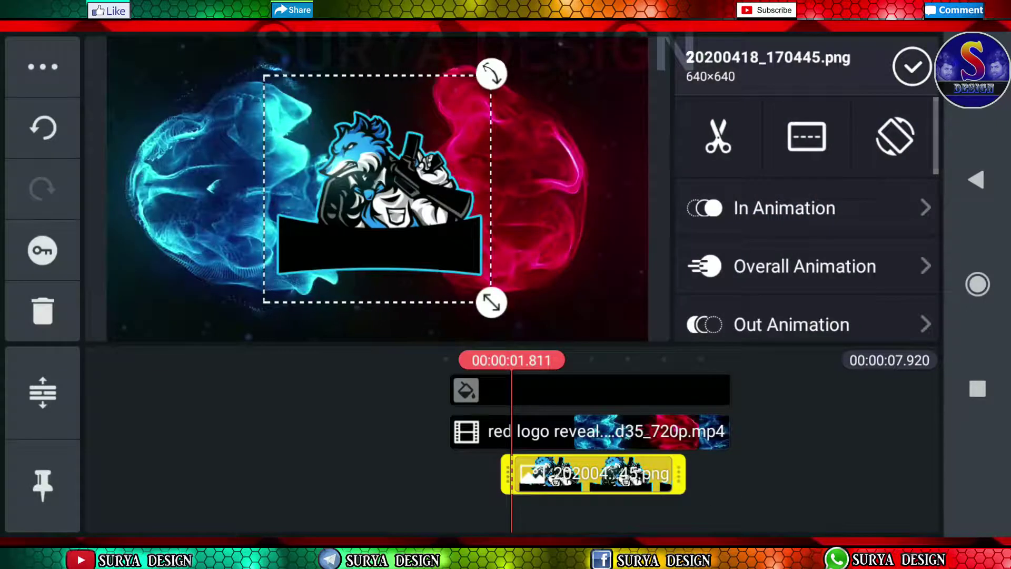
Lengthen the mascot logo layer toward the intro's end and replay the intro.
left_click_drag(679, 474, 699, 474)
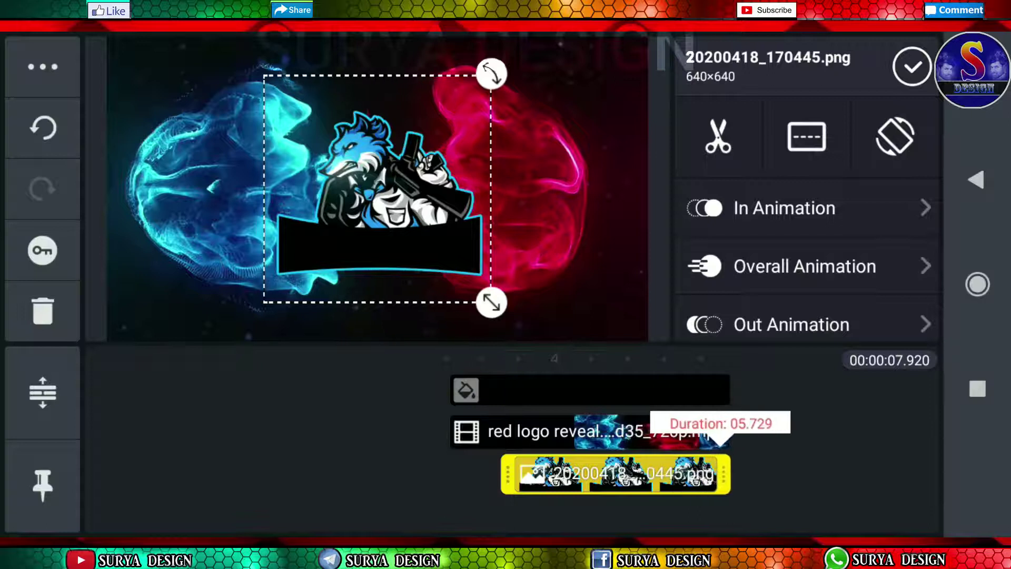
left_click_drag(515, 475, 519, 474)
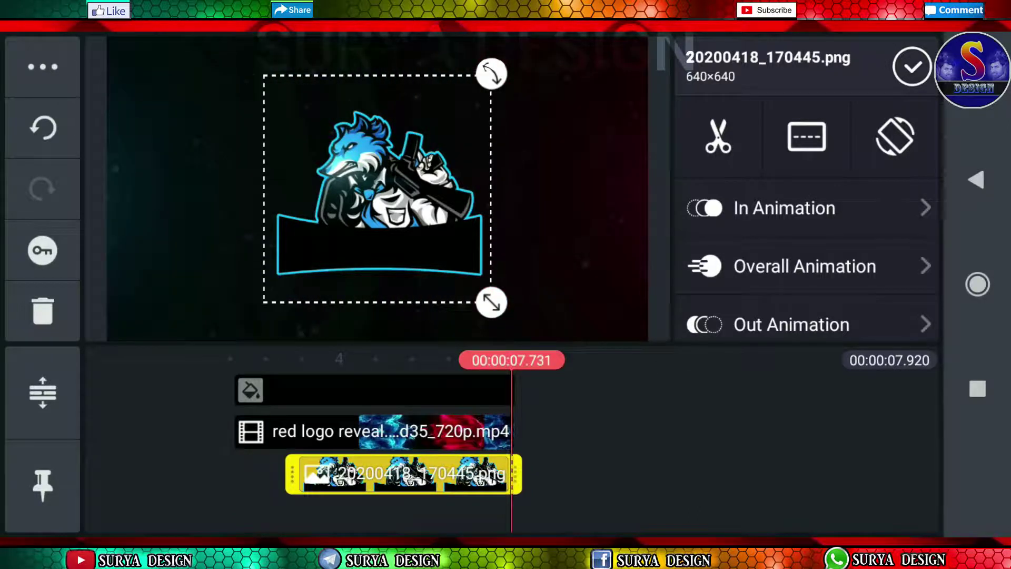
left_click(912, 67)
left_click_drag(369, 516, 514, 517)
left_click(548, 474)
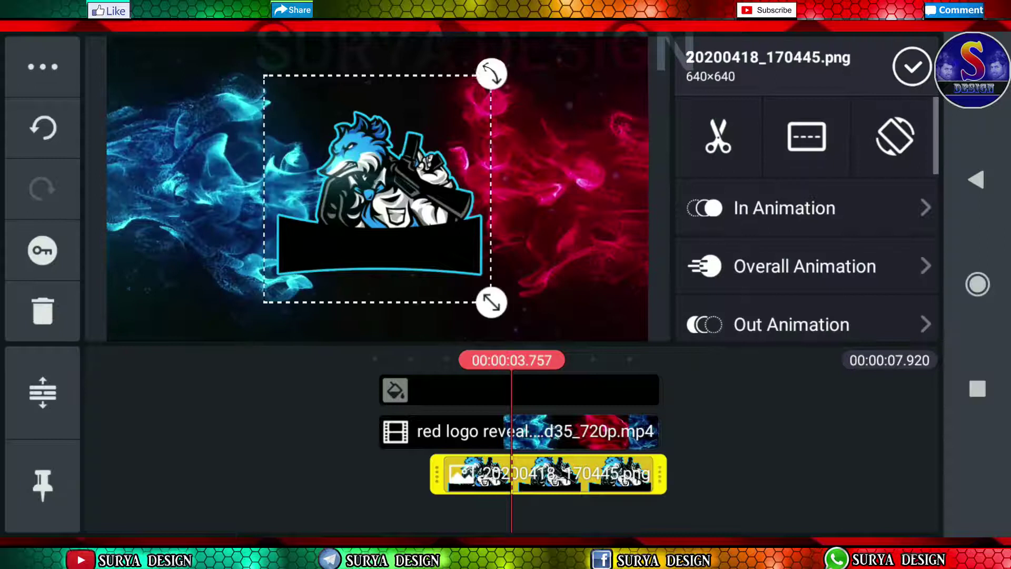
left_click(43, 67)
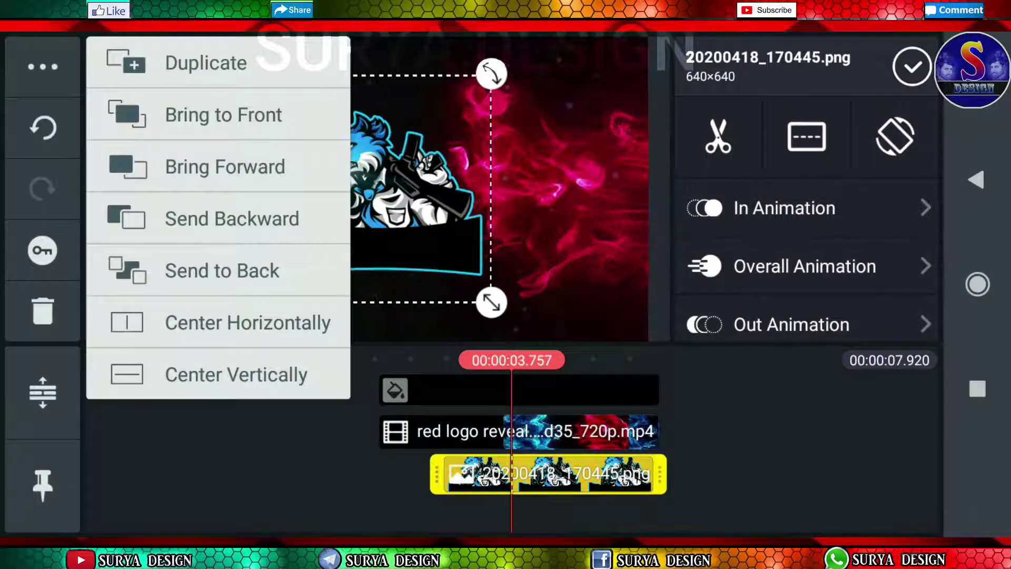
key("Escape")
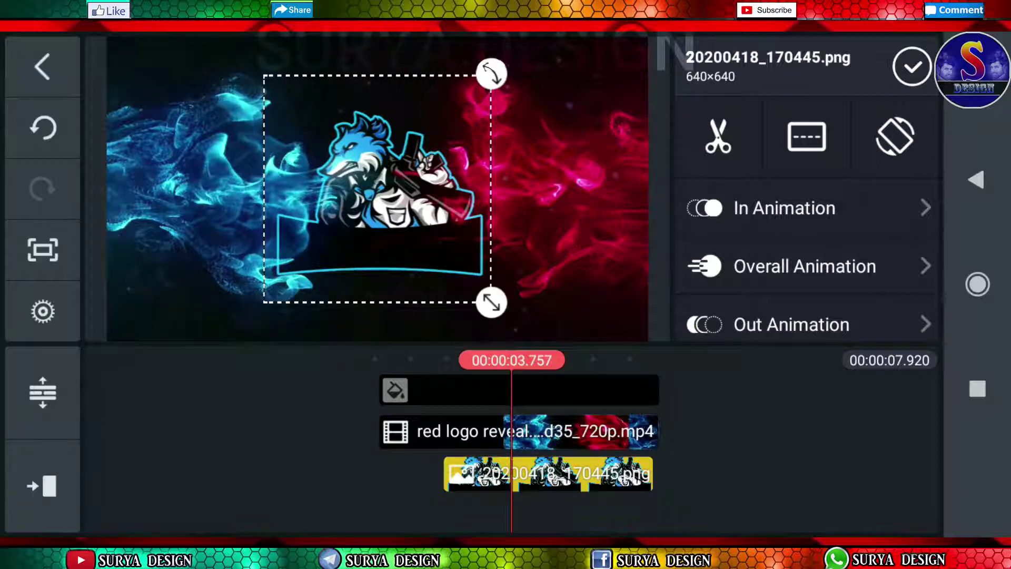
key("Escape")
key("space")
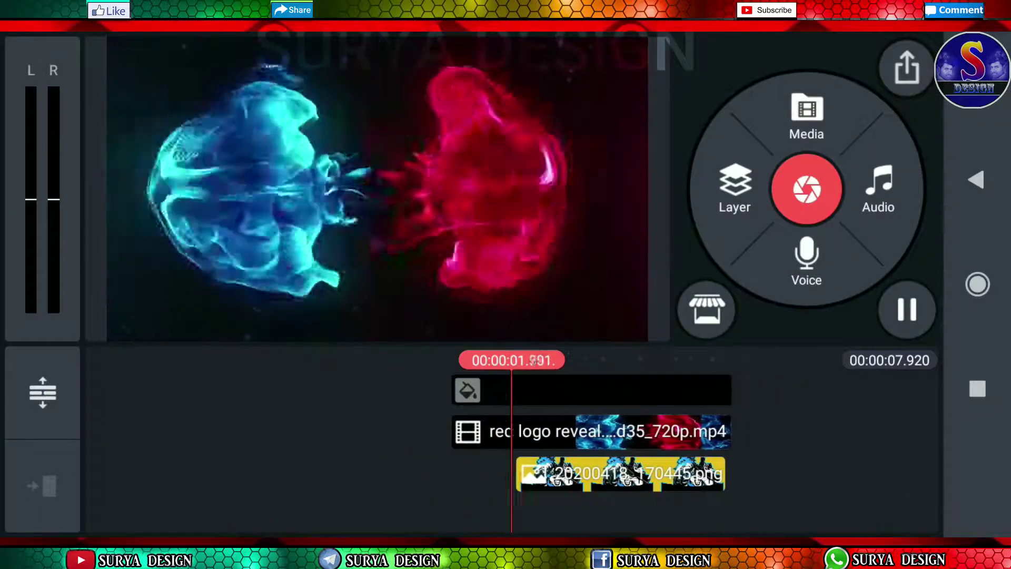
Extend the logo layer slightly, give it a 0.5-second Fade in-animation, and replay from the start.
left_click(573, 473)
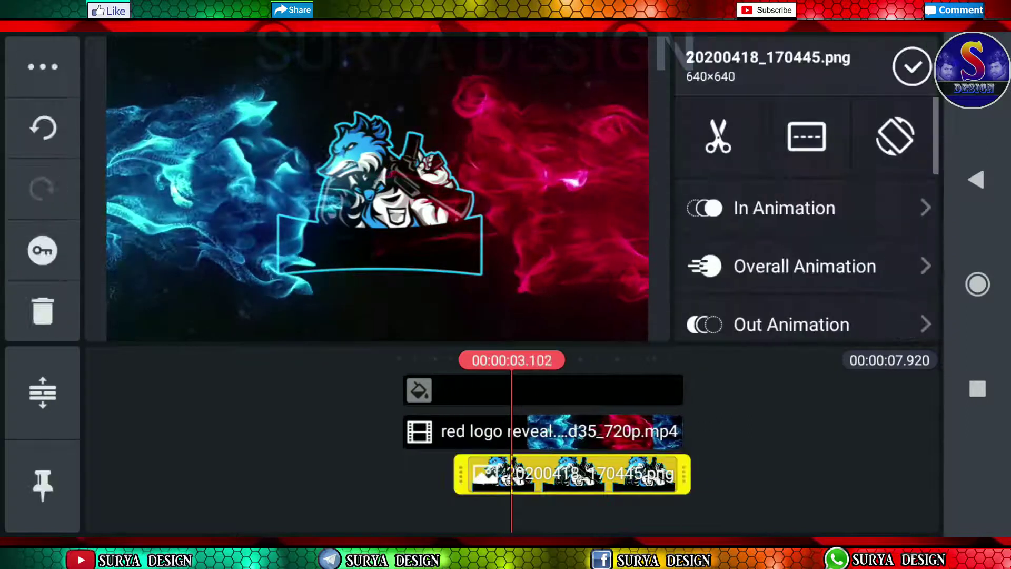
left_click_drag(471, 473, 508, 473)
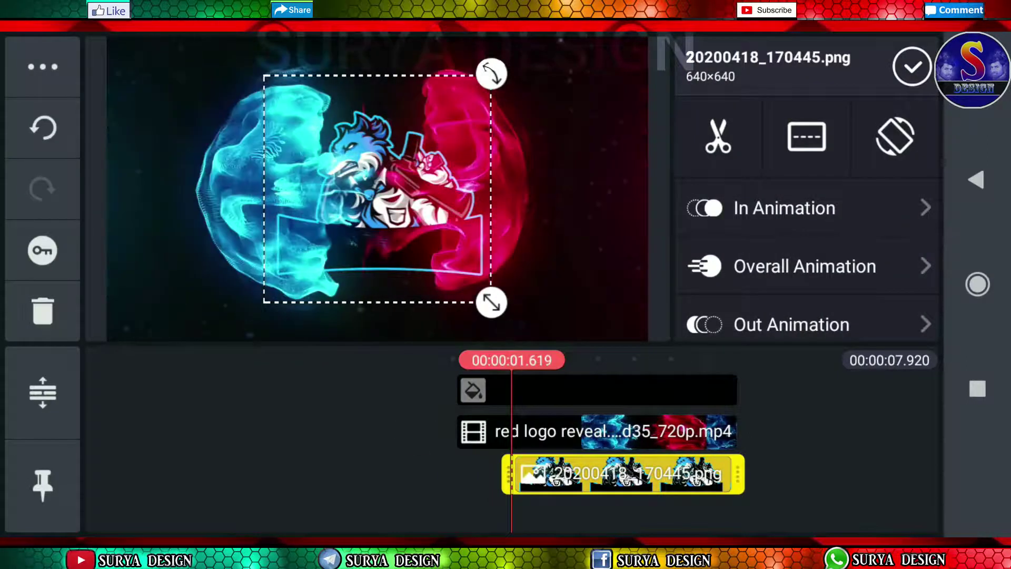
scroll(806, 237, "down", 3)
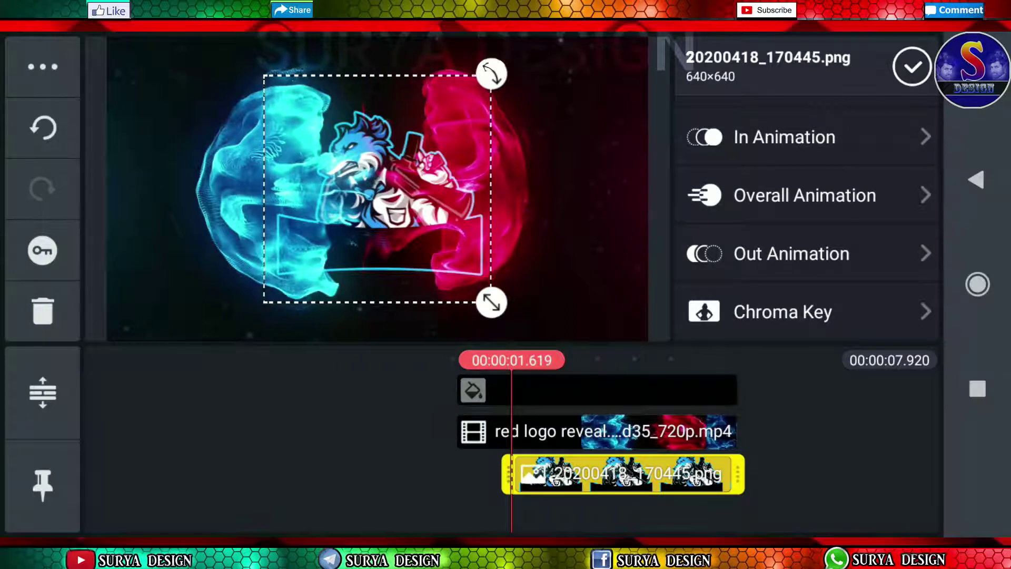
left_click(785, 137)
left_click(753, 188)
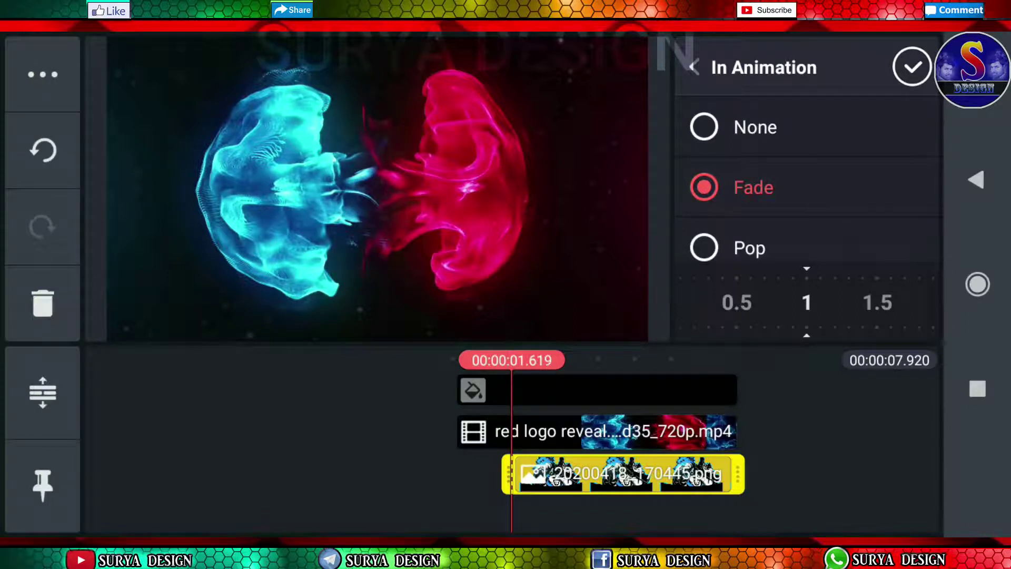
left_click_drag(806, 303, 861, 303)
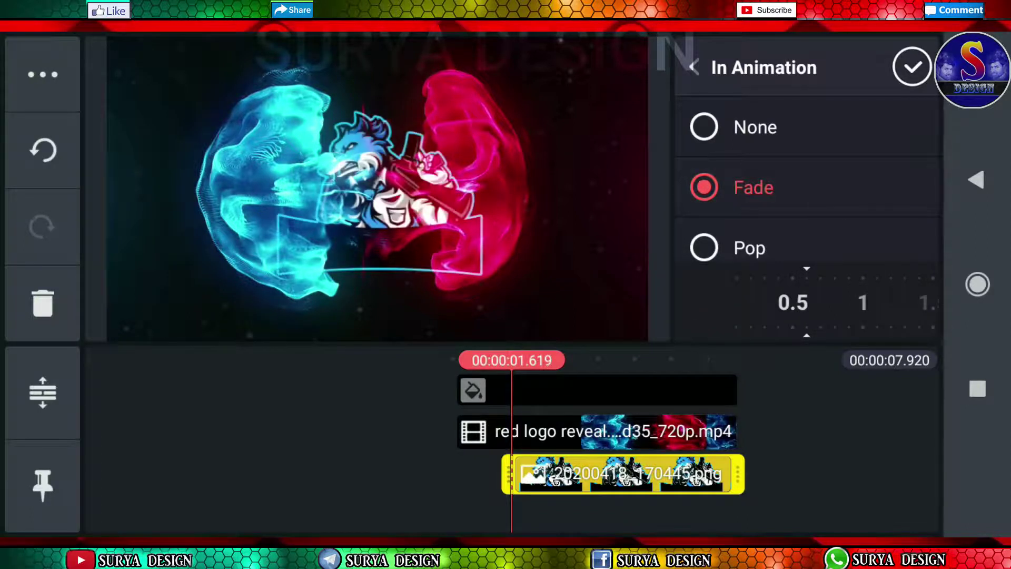
left_click(913, 67)
left_click(42, 485)
left_click(908, 310)
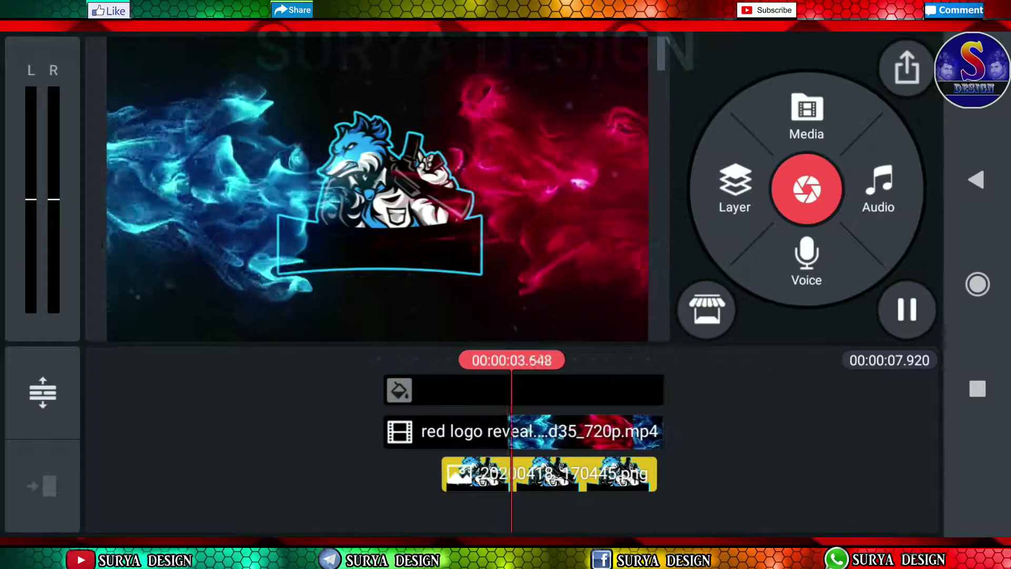
Rewind, then add the Explosion intro pack sound from the Gaming intro audio album as a track.
left_click(42, 485)
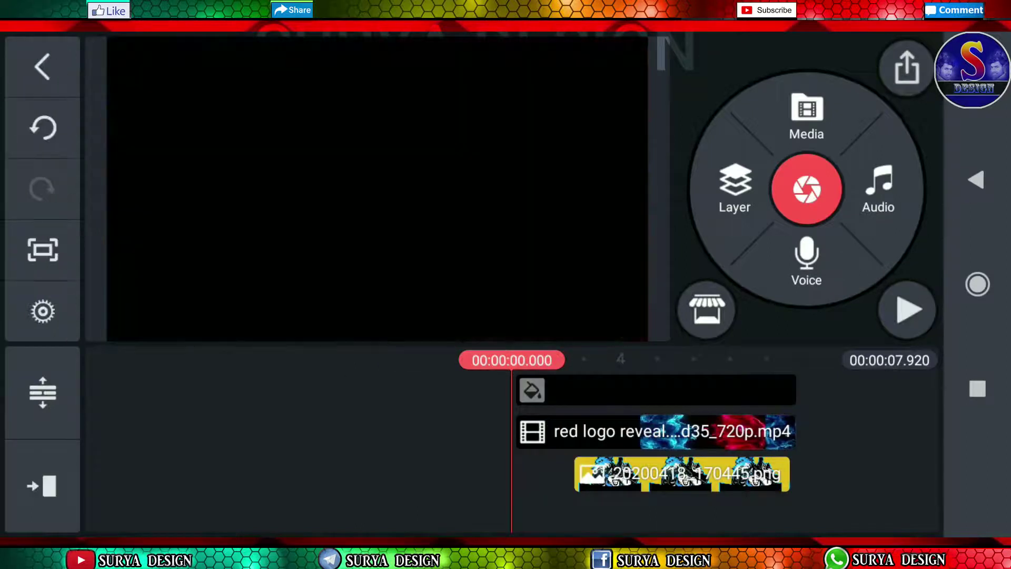
left_click(879, 190)
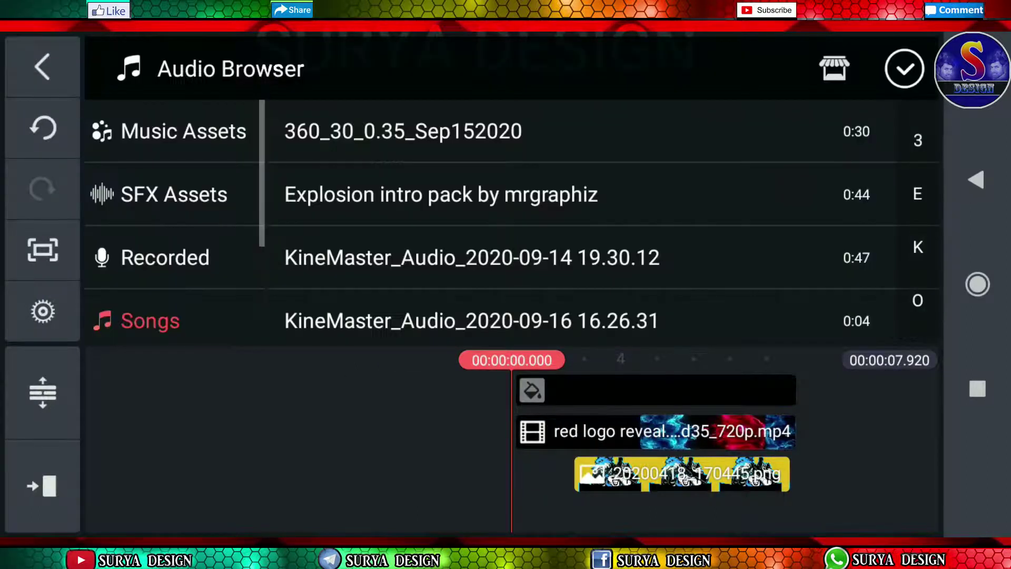
scroll(174, 210, "down", 3)
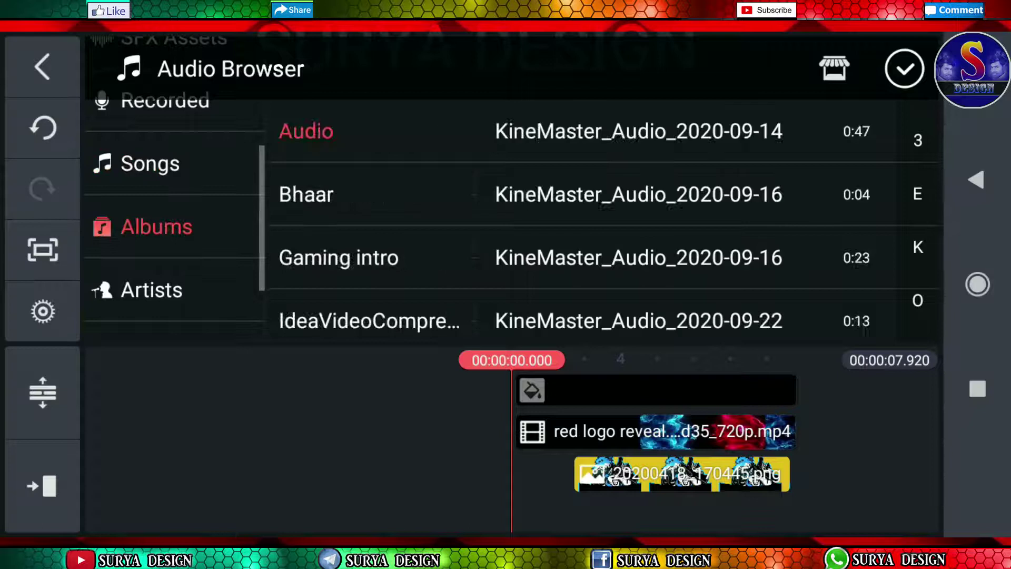
scroll(174, 227, "up", 3)
left_click(338, 258)
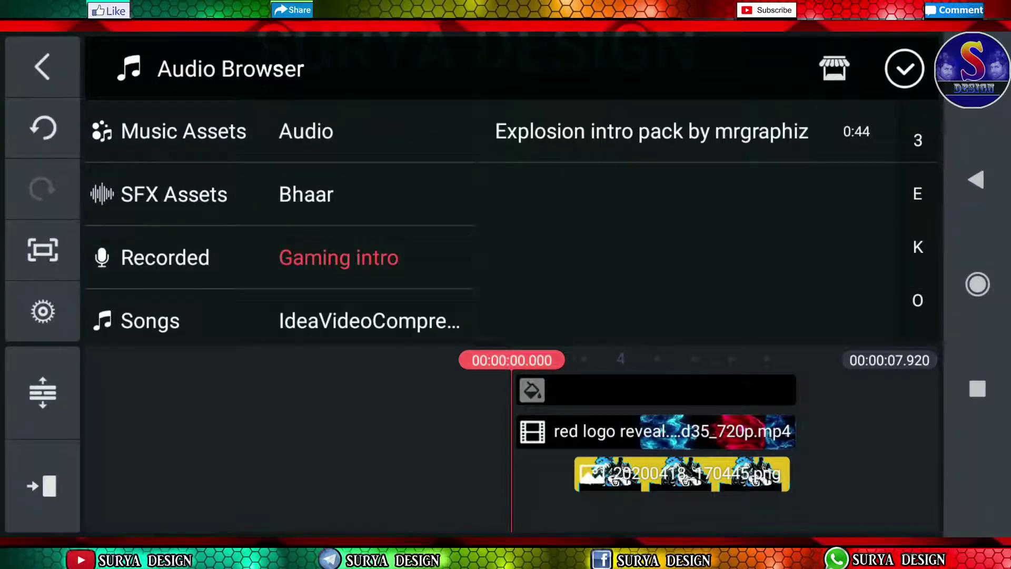
left_click(652, 131)
left_click(760, 131)
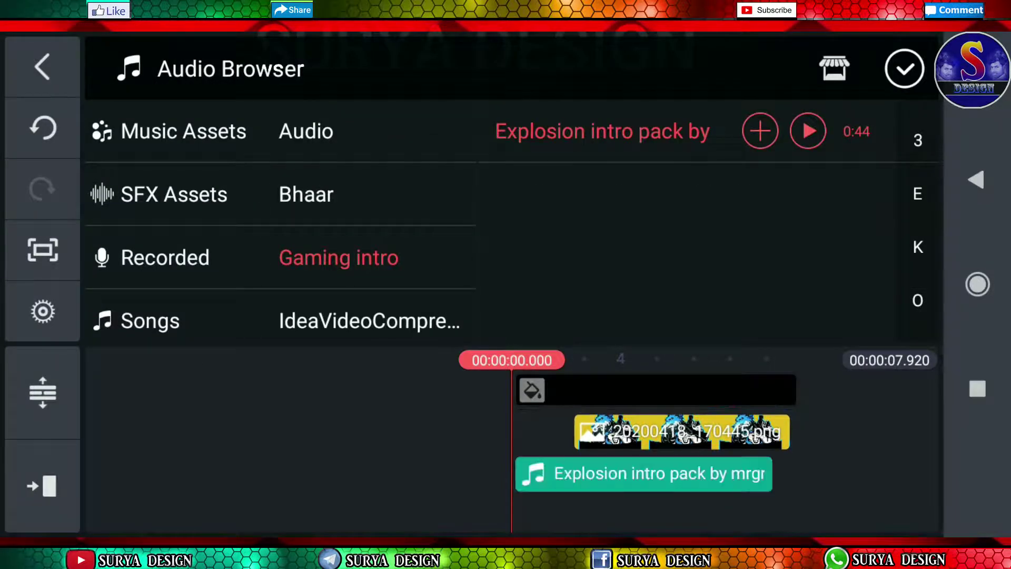
Play the finished intro, rewind, and bring up export settings at HD 720p, 30 fps, ~5.38 Mbps.
left_click(905, 68)
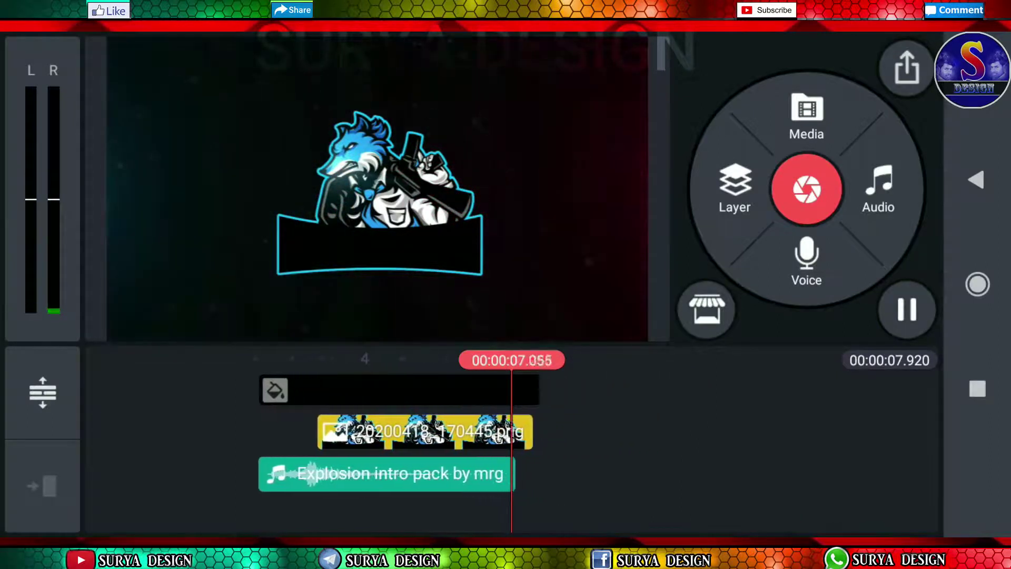
left_click(400, 432)
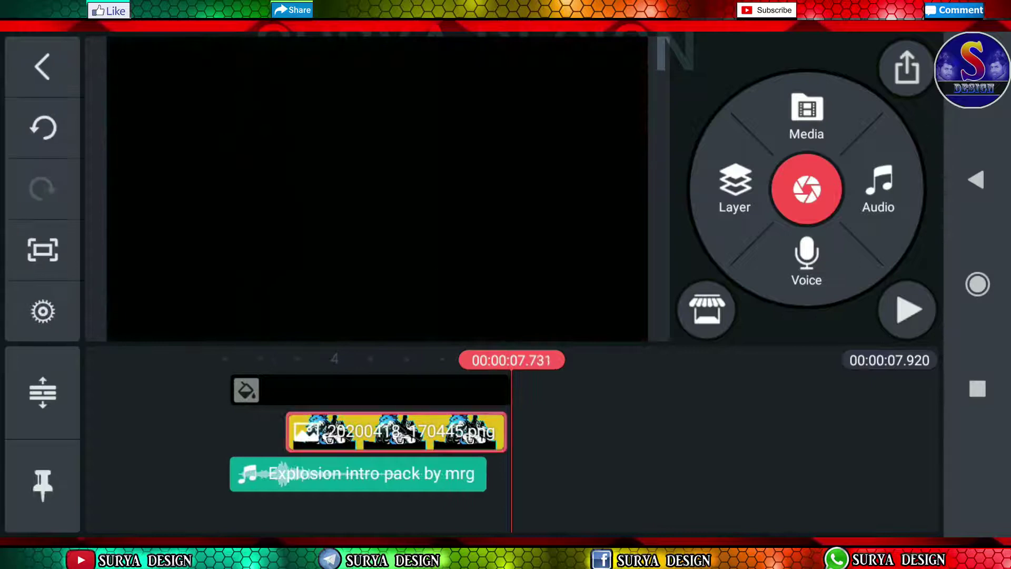
left_click(912, 67)
left_click(41, 484)
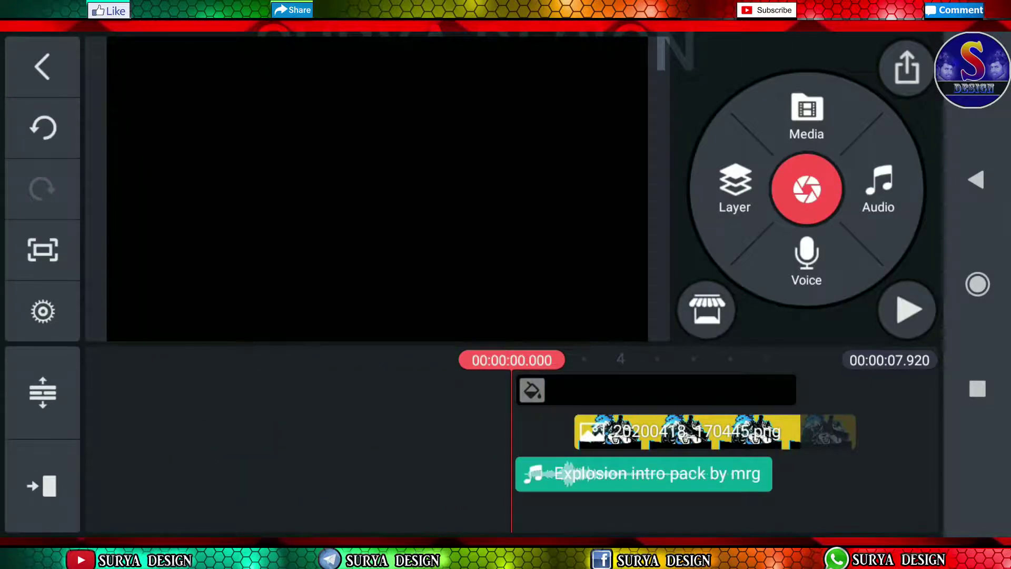
left_click(907, 67)
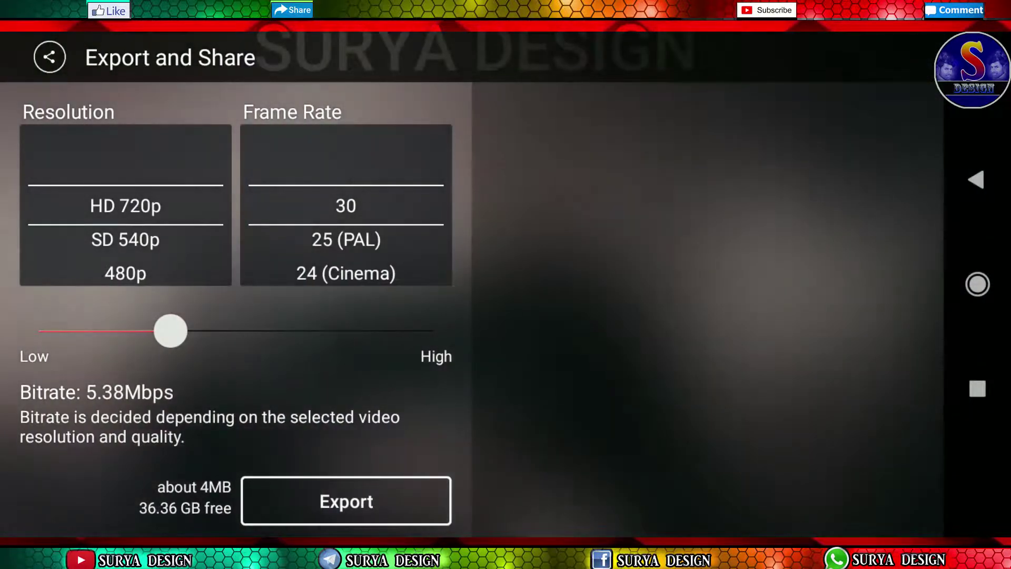
Raise export quality to High for 13.23 Mbps, keeping HD 720p at 30 fps (about 11MB).
left_click_drag(170, 331, 335, 331)
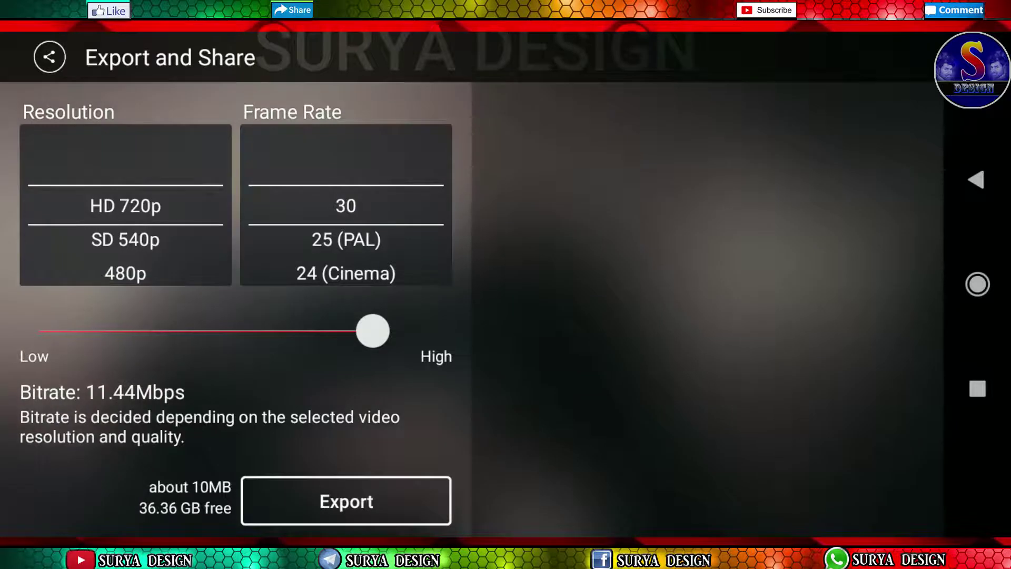
scroll(346, 237, "down", 1)
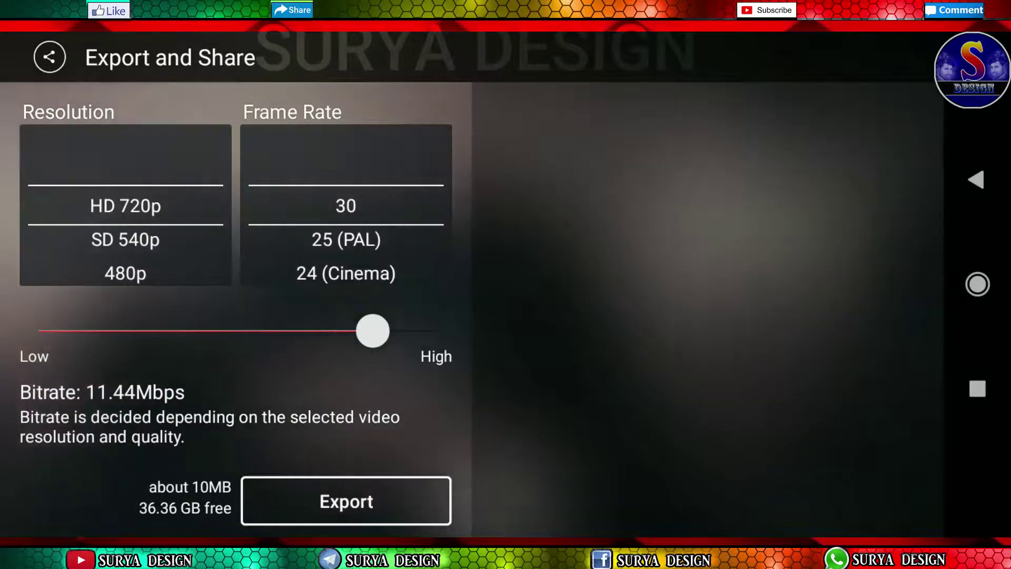
scroll(125, 237, "down", 2)
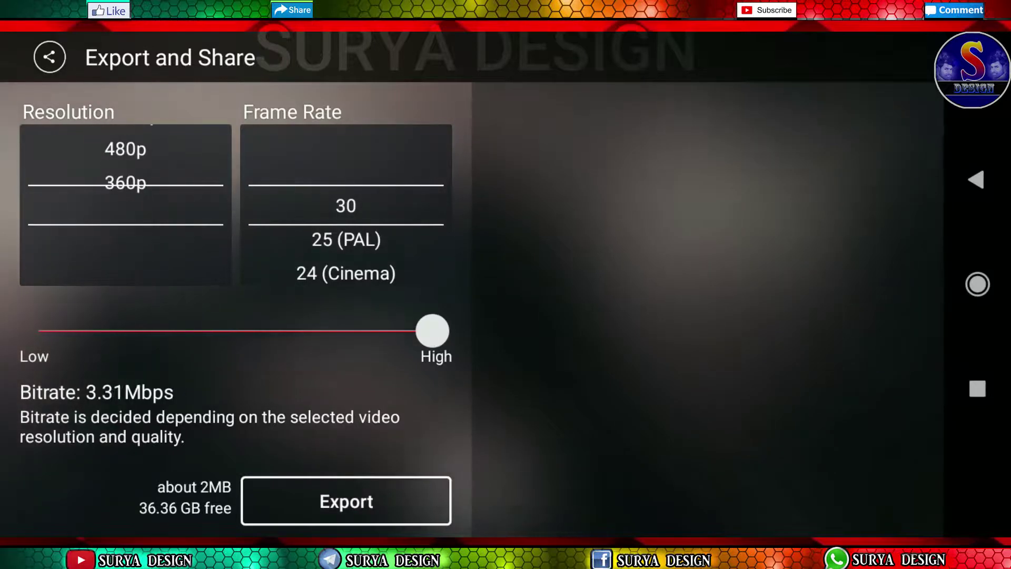
scroll(125, 237, "up", 2)
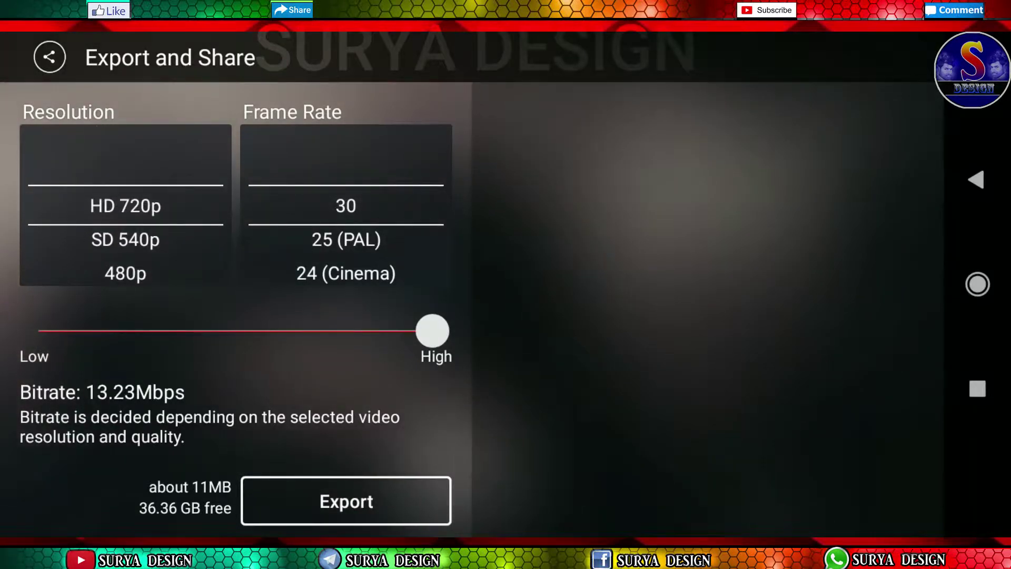